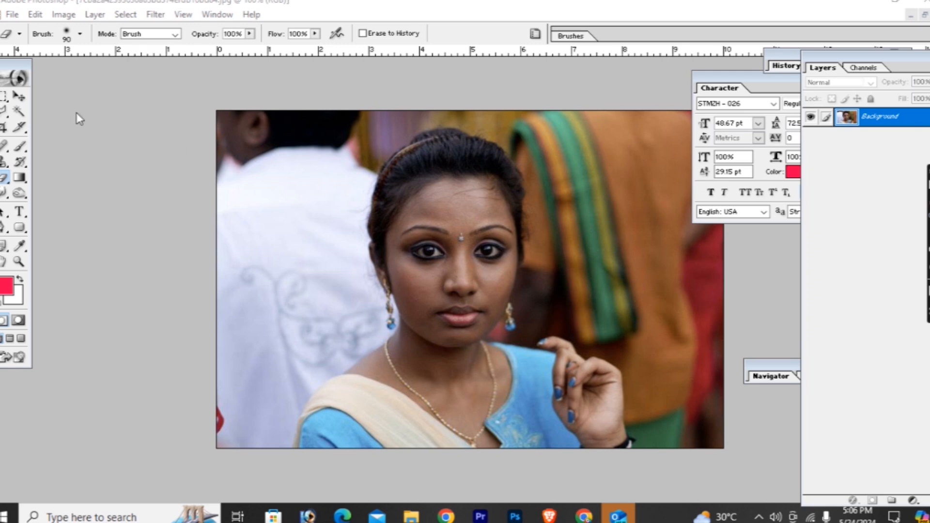
# - Start a Levels adjustment on the portrait and set the black point by sampling the woman's dark hair
pyautogui.hotkey('ctrl', '+')
pyautogui.hotkey('ctrl', '-')
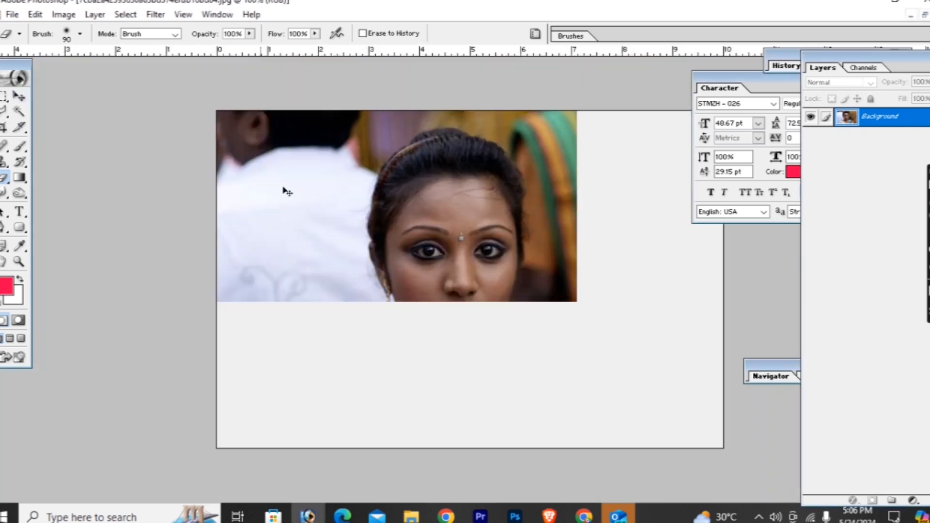
pyautogui.click(19, 97)
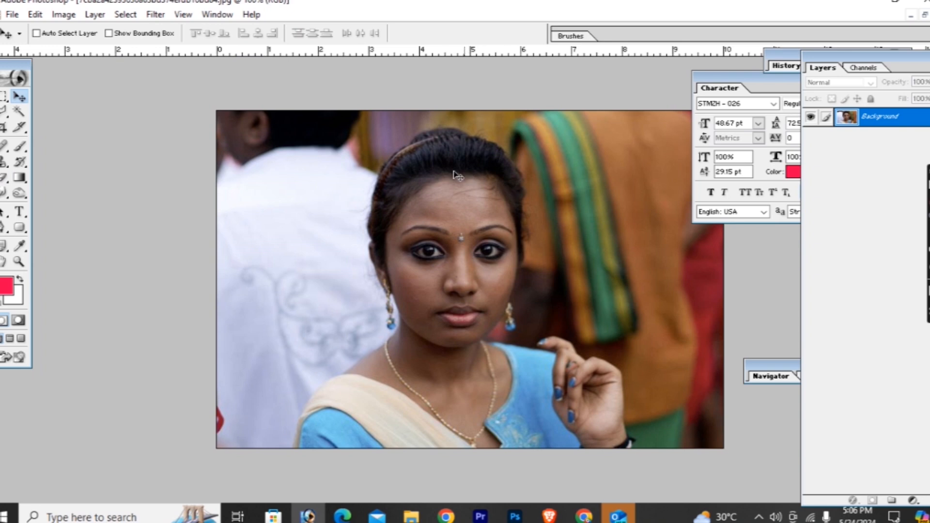
pyautogui.hotkey('ctrl', 'l')
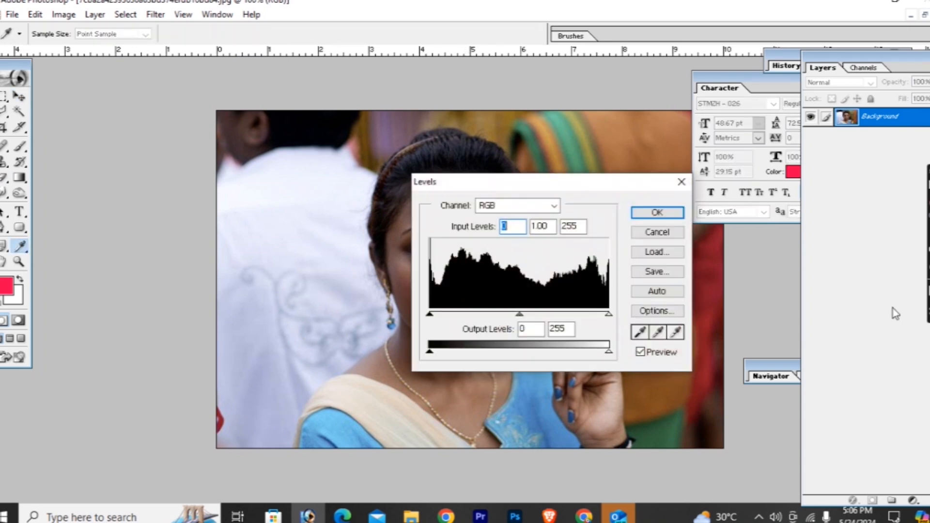
pyautogui.click(640, 332)
pyautogui.moveTo(560, 187); pyautogui.dragTo(216, 187)
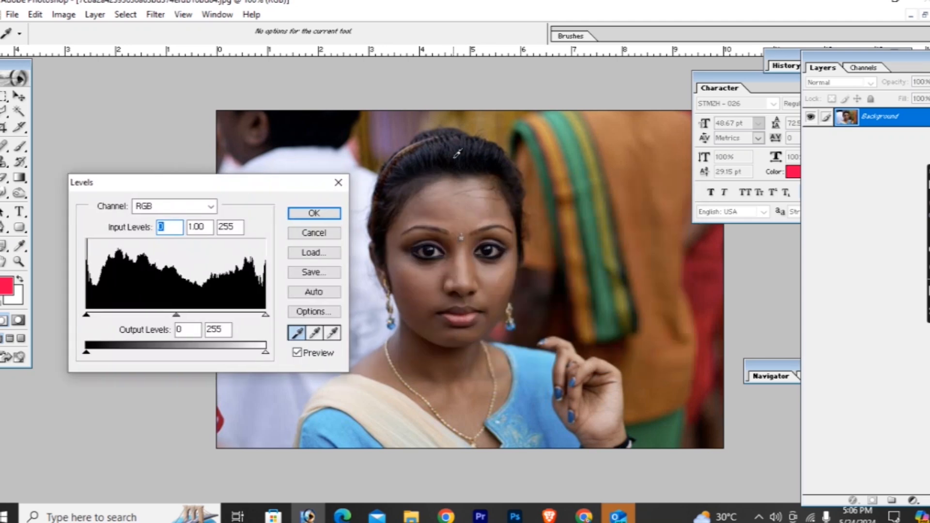
pyautogui.click(478, 161)
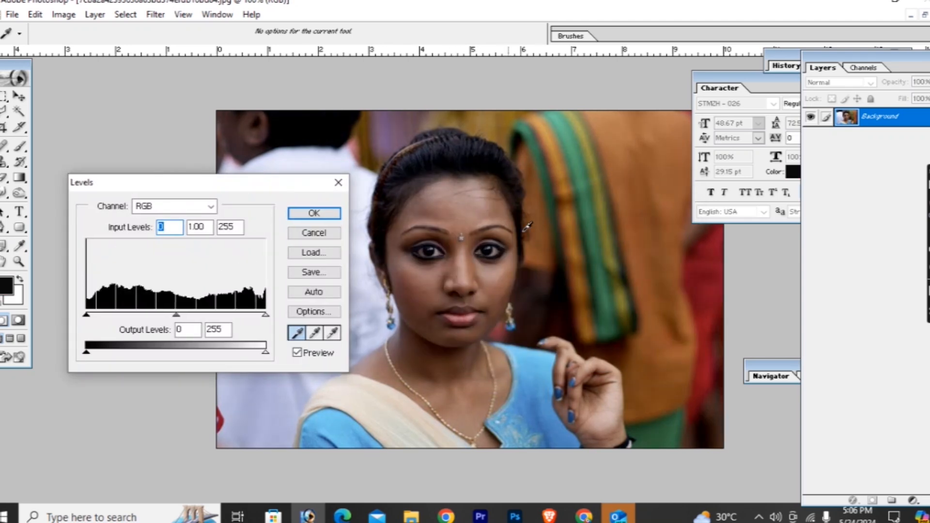
# - Brighten the portrait in Levels with a white input of 213 and lighter midtones, and apply the adjustment
pyautogui.moveTo(266, 315); pyautogui.dragTo(235, 317)
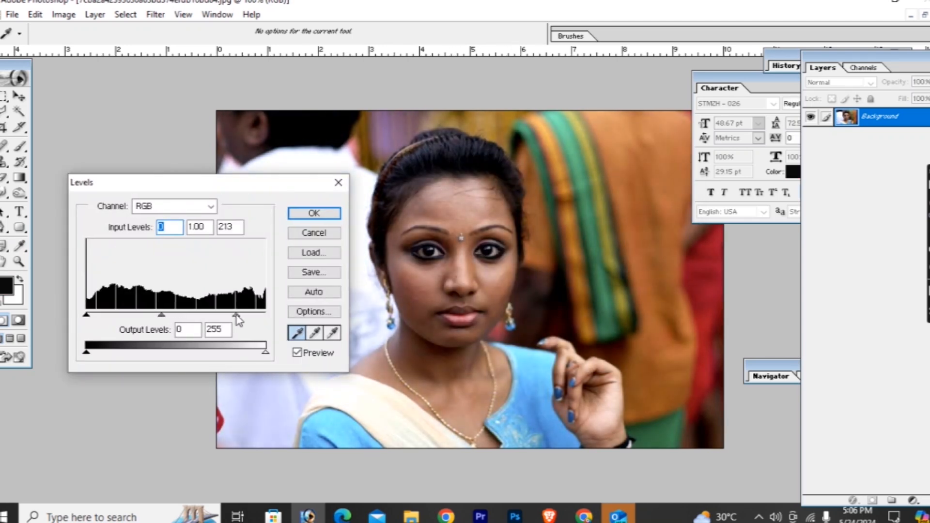
pyautogui.moveTo(162, 317); pyautogui.dragTo(156, 318)
pyautogui.click(152, 317)
pyautogui.click(321, 216)
pyautogui.press('v')
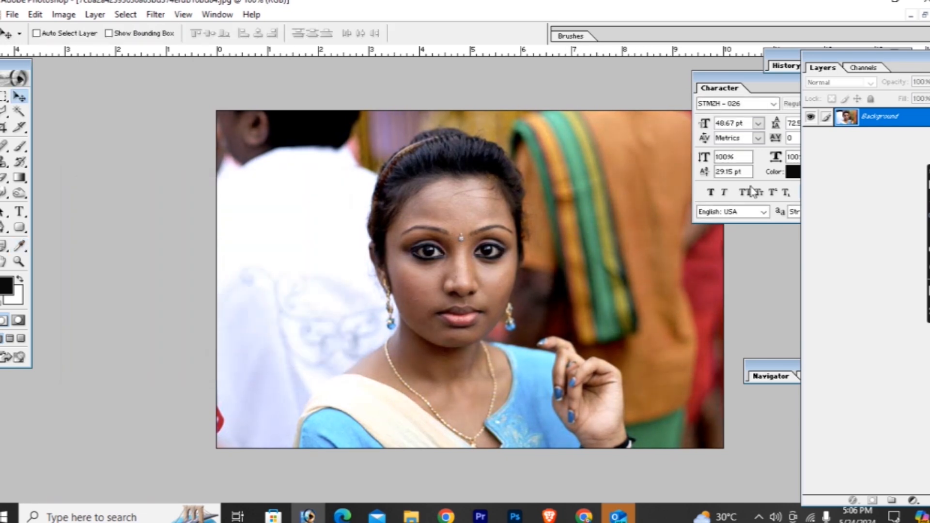
# - Start a Pen path at the photo's lower edge and trace the left-hand shoulder, neck and earring
pyautogui.press('p')
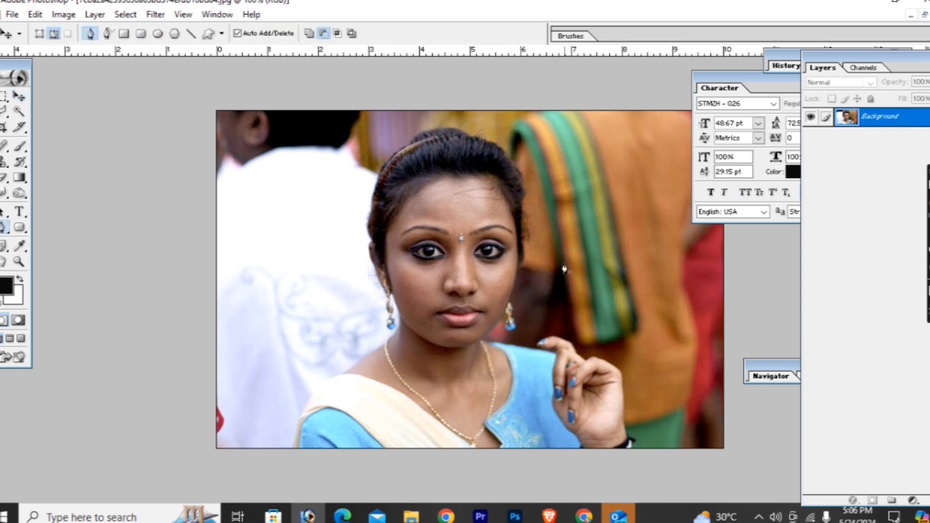
pyautogui.hotkey('ctrl', '+')
pyautogui.scroll(-3, 358, 334)
pyautogui.moveTo(185, 368)
pyautogui.mouseDown()
pyautogui.moveTo(205, 311)
pyautogui.moveTo(230, 353)
pyautogui.mouseUp()
pyautogui.click(145, 487)
pyautogui.click(159, 428)
pyautogui.click(191, 380)
pyautogui.click(273, 322)
pyautogui.moveTo(304, 300); pyautogui.dragTo(317, 293)
pyautogui.moveTo(359, 254); pyautogui.dragTo(363, 227)
pyautogui.moveTo(345, 188); pyautogui.dragTo(342, 196)
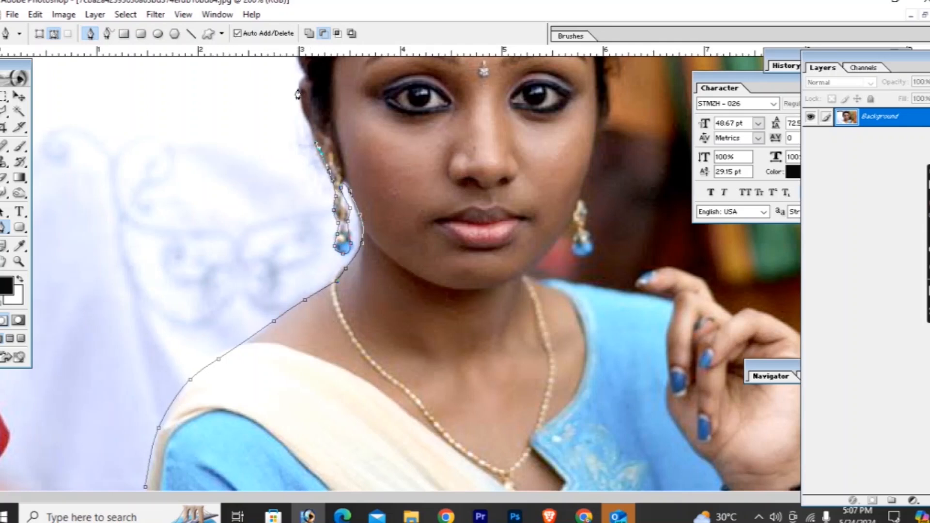
# - Continue the Pen path up past the ear to the lower hairline on the left side of the head
pyautogui.moveTo(298, 94); pyautogui.dragTo(345, 322)
pyautogui.click(305, 303)
pyautogui.click(299, 280)
pyautogui.click(305, 245)
pyautogui.moveTo(322, 161); pyautogui.dragTo(364, 112)
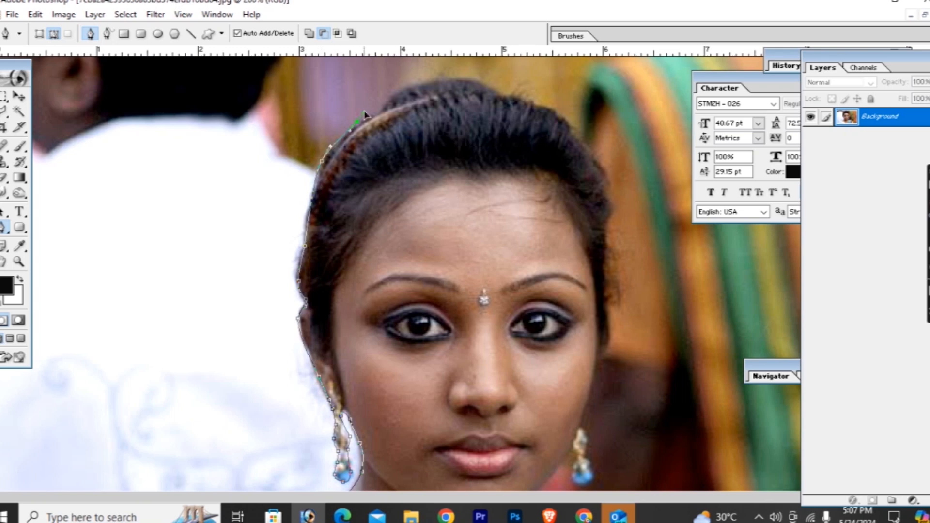
pyautogui.hotkey('ctrl', 'alt', 'z')
pyautogui.hotkey('ctrl', 'alt', 'z')
pyautogui.hotkey('ctrl', 'alt', 'z')
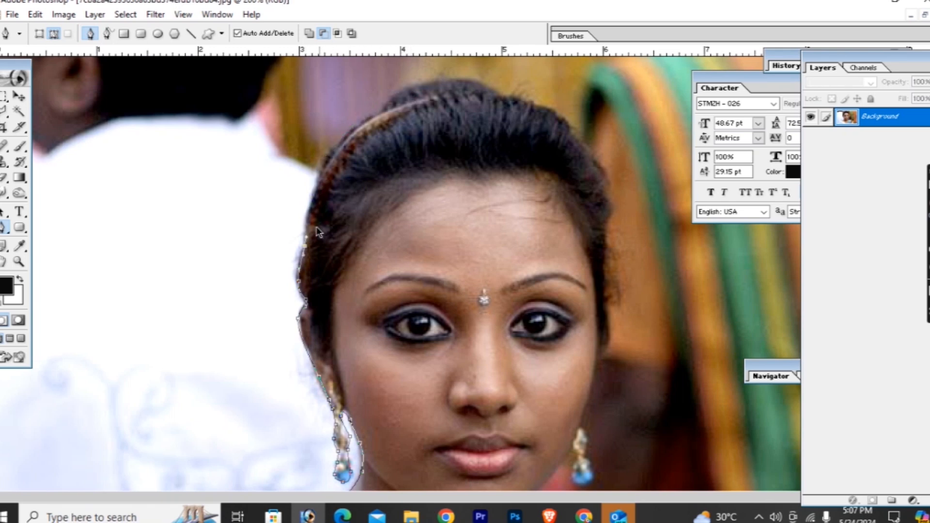
# - Trace the hair outline with the Pen path over the top of the head and down its right-hand side
pyautogui.moveTo(305, 246); pyautogui.dragTo(306, 230)
pyautogui.moveTo(312, 203); pyautogui.dragTo(319, 184)
pyautogui.moveTo(340, 147); pyautogui.dragTo(355, 127)
pyautogui.moveTo(397, 98); pyautogui.dragTo(582, 137)
pyautogui.moveTo(600, 170); pyautogui.dragTo(607, 187)
pyautogui.moveTo(611, 217); pyautogui.dragTo(610, 234)
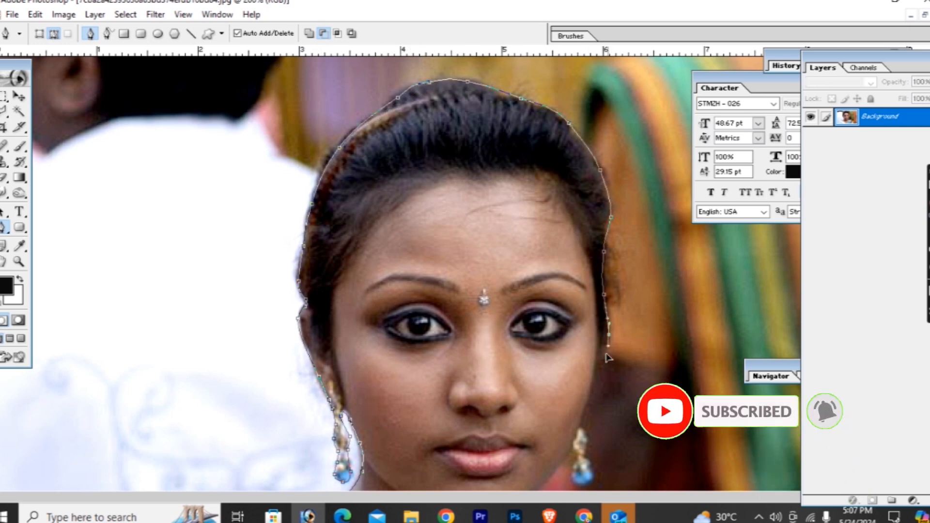
# - Continue the Pen path down the right-hand side of the face and around the earring
pyautogui.scroll(-5, 610, 236)
pyautogui.moveTo(596, 181); pyautogui.dragTo(586, 267)
pyautogui.moveTo(579, 280); pyautogui.dragTo(566, 300)
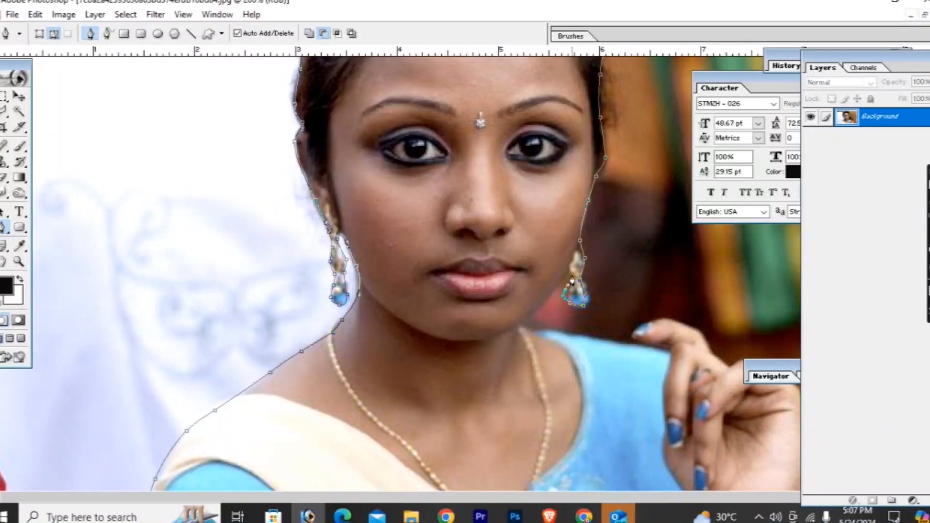
# - Trace the Pen path along the jaw and right-hand shoulder, and over the fingers and raised hand
pyautogui.click(520, 323)
pyautogui.moveTo(575, 334); pyautogui.dragTo(628, 343)
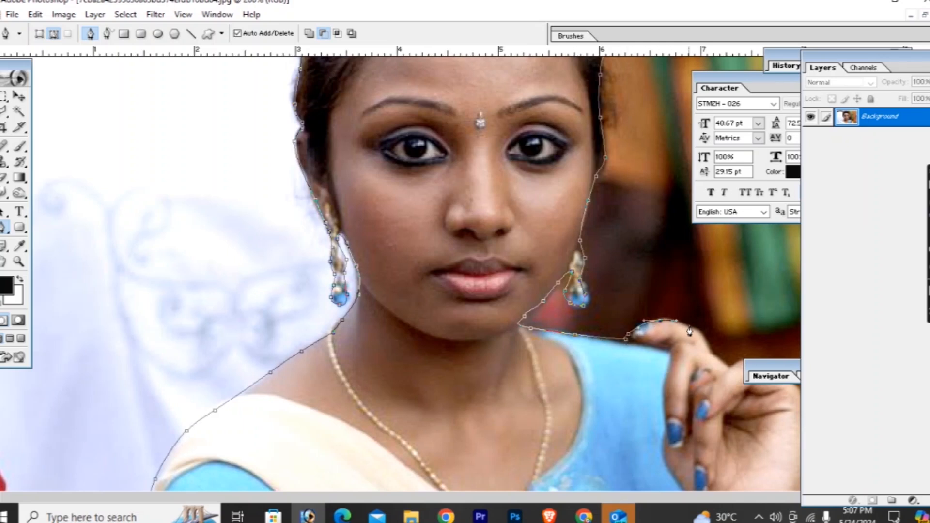
pyautogui.moveTo(739, 361); pyautogui.dragTo(745, 359)
pyautogui.moveTo(759, 362); pyautogui.dragTo(877, 248)
pyautogui.moveTo(790, 379); pyautogui.dragTo(798, 386)
pyautogui.click(813, 397)
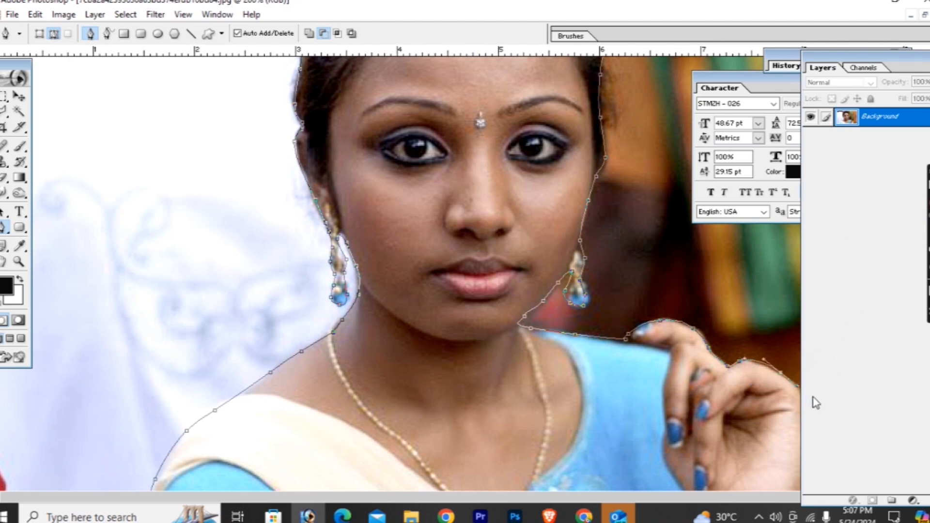
# - Close the Pen path below the photo's lower edge at its starting point and convert it to a selection
pyautogui.hotkey('ctrl', '-')
pyautogui.hotkey('ctrl', '-')
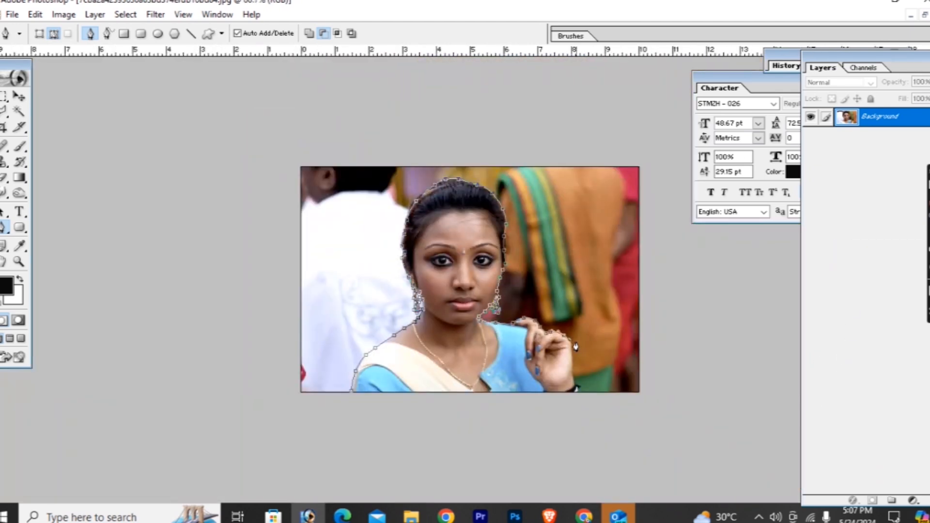
pyautogui.moveTo(502, 429); pyautogui.dragTo(467, 432)
pyautogui.moveTo(351, 429); pyautogui.dragTo(329, 421)
pyautogui.click(353, 395)
pyautogui.hotkey('ctrl', 'Return')
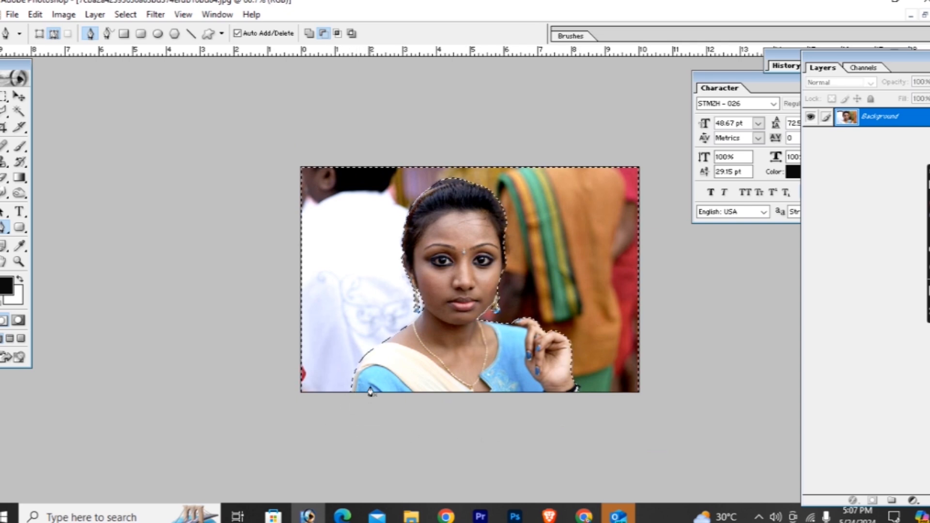
# - Isolate the woman by inverting the selection and copying it to a new layer, with the Background layer hidden
pyautogui.press('w')
pyautogui.rightClick(481, 209)
pyautogui.click(509, 342)
pyautogui.press('Return')
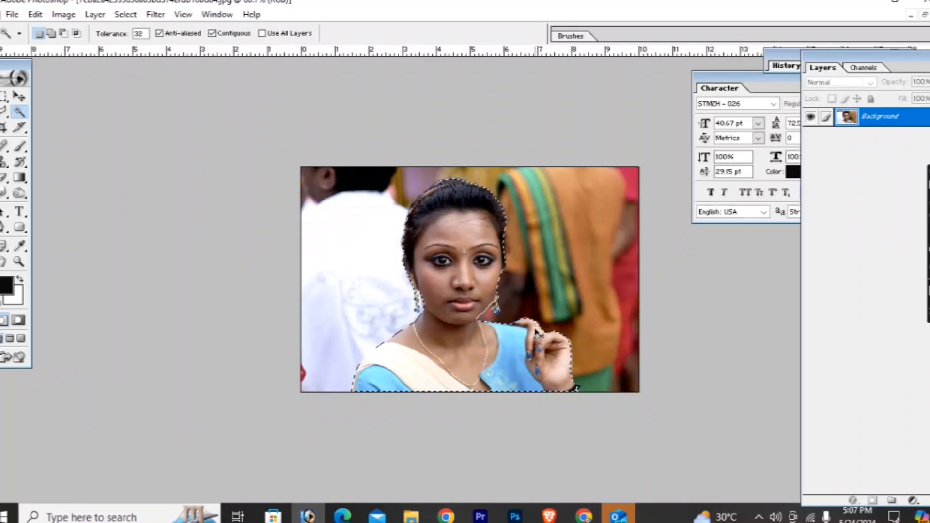
pyautogui.hotkey('ctrl', 'j')
pyautogui.click(811, 136)
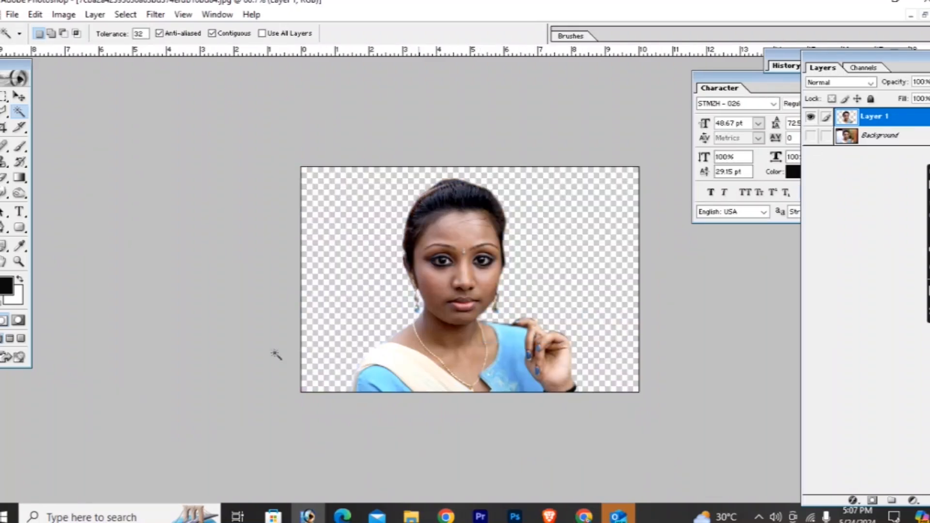
pyautogui.click(17, 82)
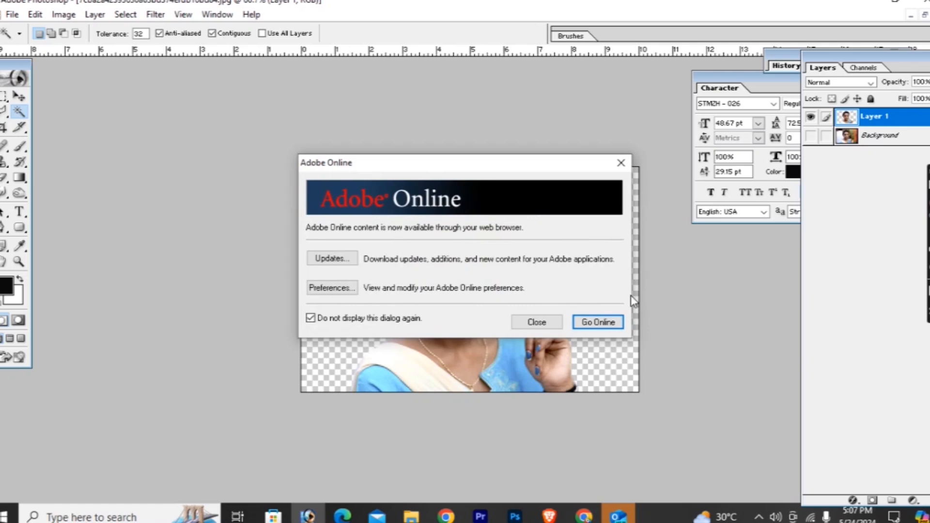
pyautogui.click(533, 322)
pyautogui.hotkey('ctrl', '+')
pyautogui.hotkey('ctrl', '+')
pyautogui.hotkey('ctrl', '-')
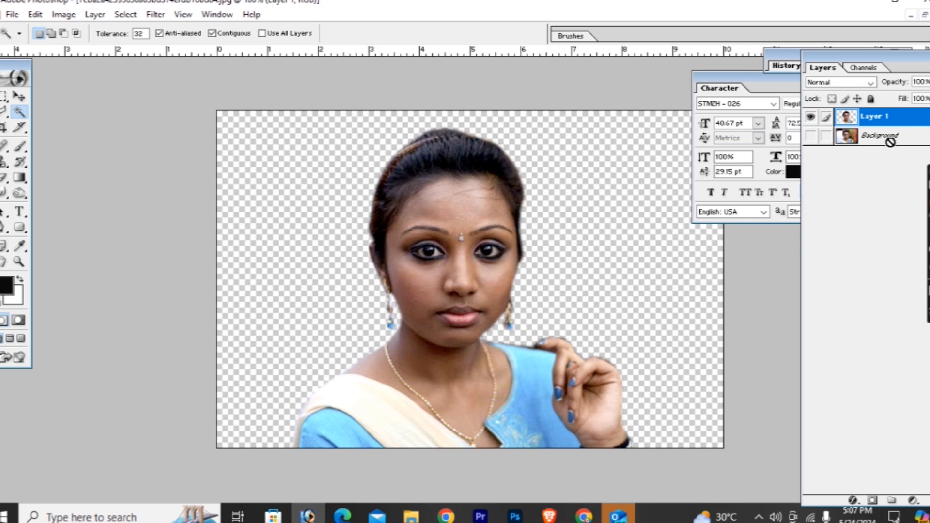
# - Add an empty layer above the cut-out in Soft Light mode and choose a light pink colour for the Brush
pyautogui.hotkey('ctrl', 'shift', 'n')
pyautogui.click(575, 225)
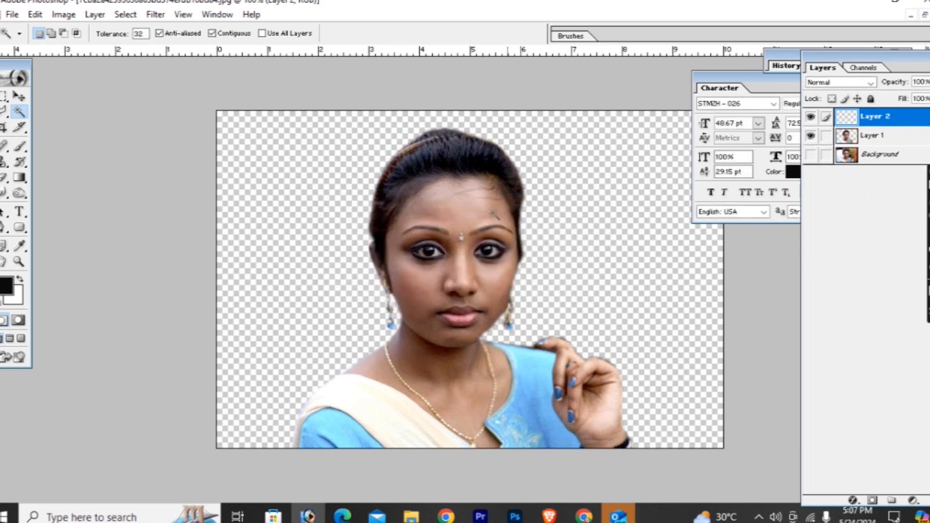
pyautogui.hotkey('ctrl', '+')
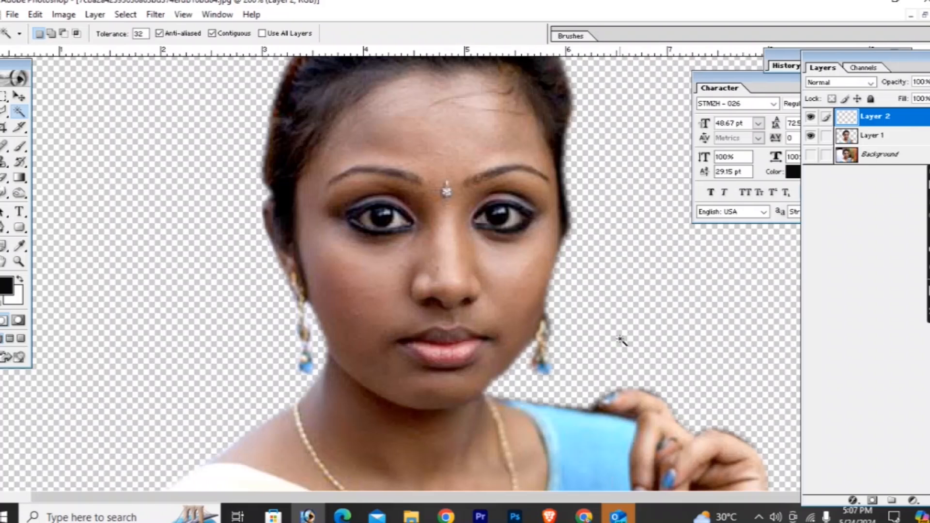
pyautogui.click(20, 146)
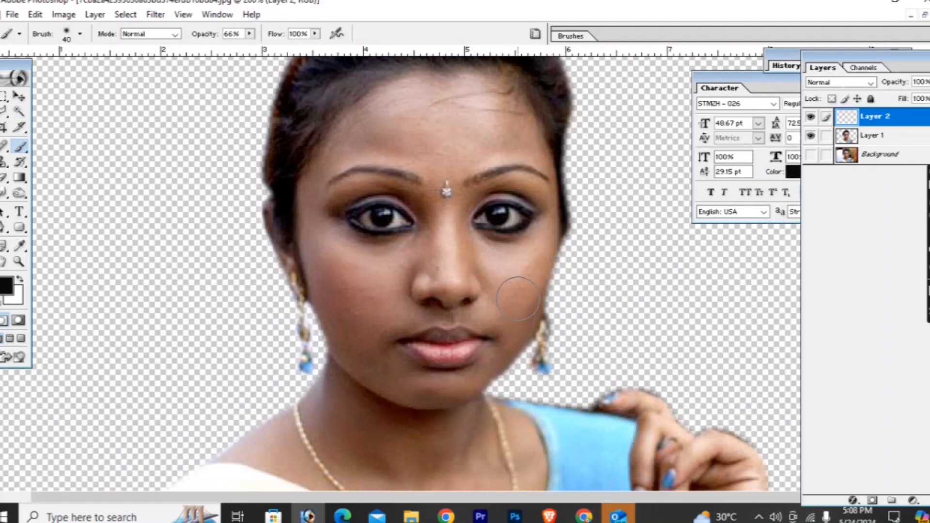
pyautogui.keyDown('alt'); pyautogui.click(511, 257); pyautogui.keyUp('alt')
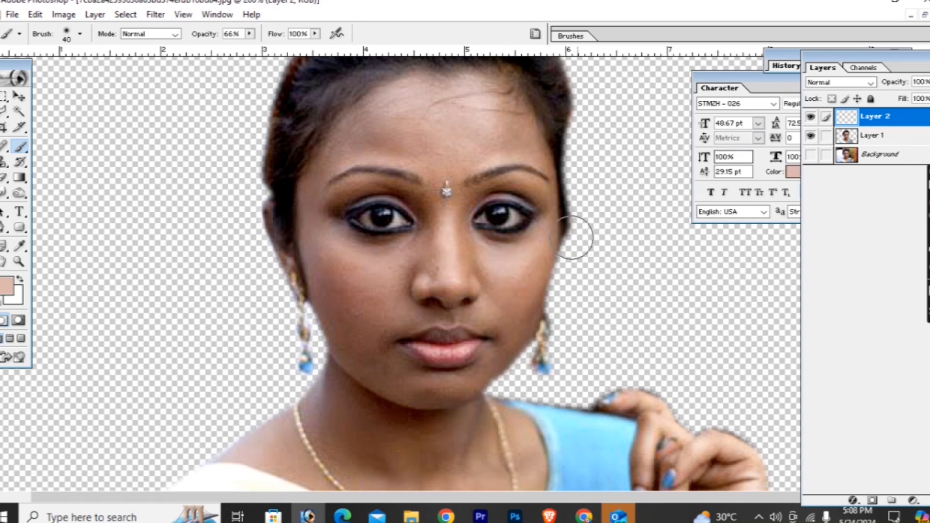
pyautogui.click(840, 83)
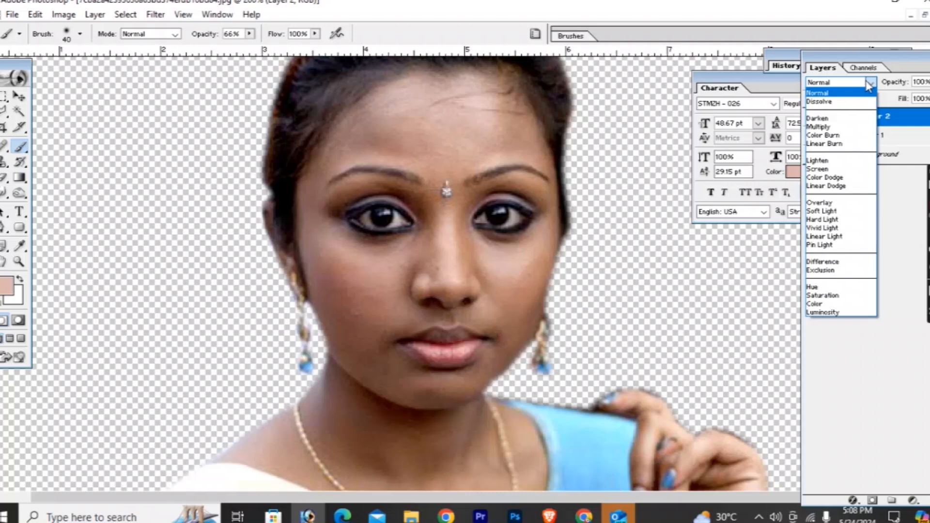
pyautogui.click(822, 211)
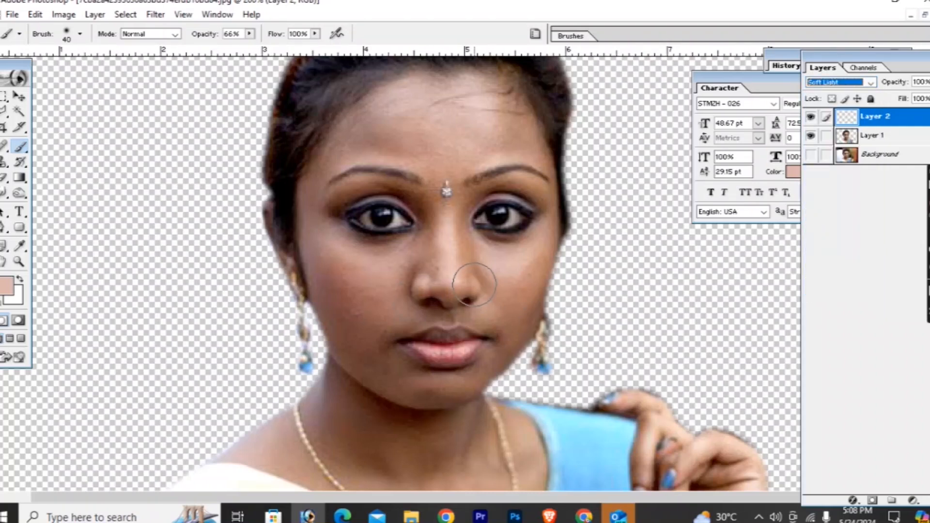
# - Reduce the brush diameter to 25 px and paint light pink over the cheeks to brighten the skin
pyautogui.click(497, 267)
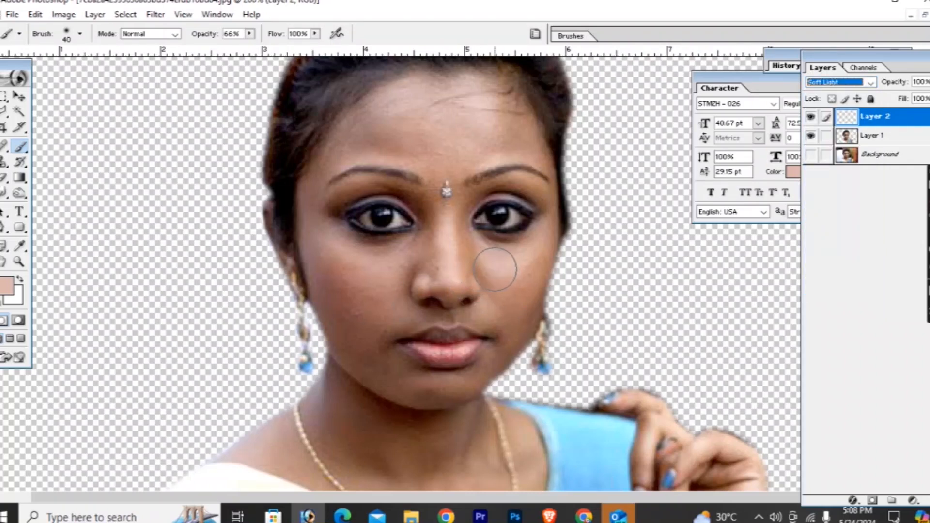
pyautogui.moveTo(341, 282); pyautogui.dragTo(357, 278)
pyautogui.rightClick(364, 270)
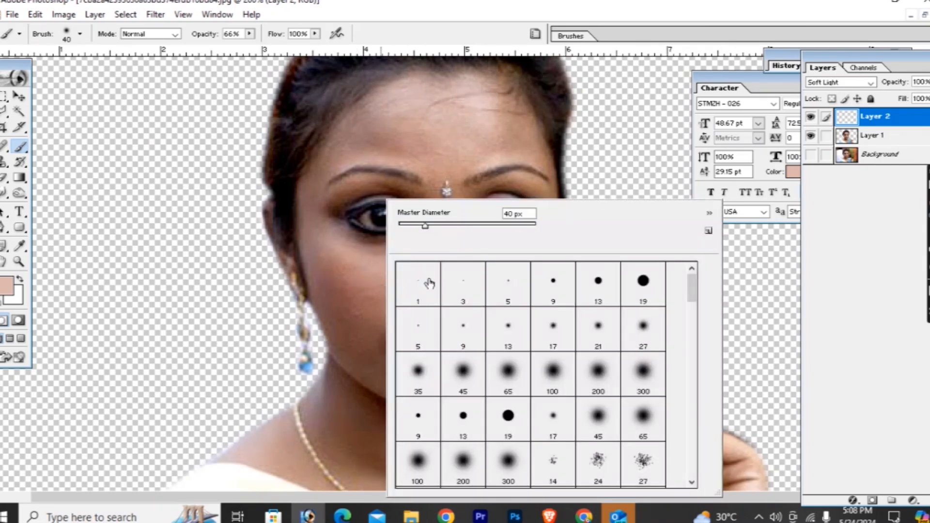
pyautogui.moveTo(424, 226); pyautogui.dragTo(415, 225)
pyautogui.click(329, 272)
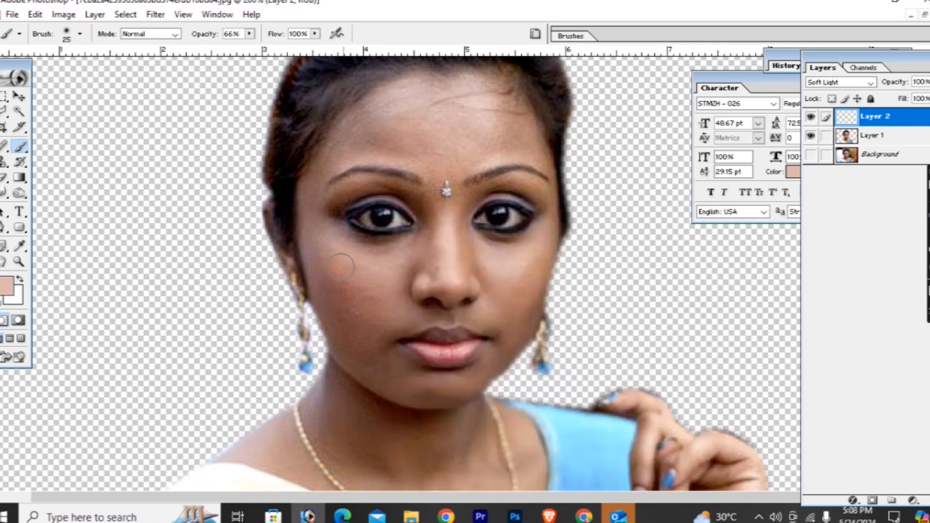
pyautogui.moveTo(333, 245)
pyautogui.mouseDown()
pyautogui.moveTo(355, 266)
pyautogui.moveTo(404, 254)
pyautogui.moveTo(324, 239)
pyautogui.moveTo(310, 255)
pyautogui.moveTo(356, 342)
pyautogui.moveTo(350, 290)
pyautogui.moveTo(334, 289)
pyautogui.moveTo(364, 358)
pyautogui.moveTo(392, 370)
pyautogui.moveTo(380, 263)
pyautogui.moveTo(437, 231)
pyautogui.moveTo(405, 261)
pyautogui.moveTo(423, 261)
pyautogui.moveTo(404, 289)
pyautogui.moveTo(418, 303)
pyautogui.mouseUp()
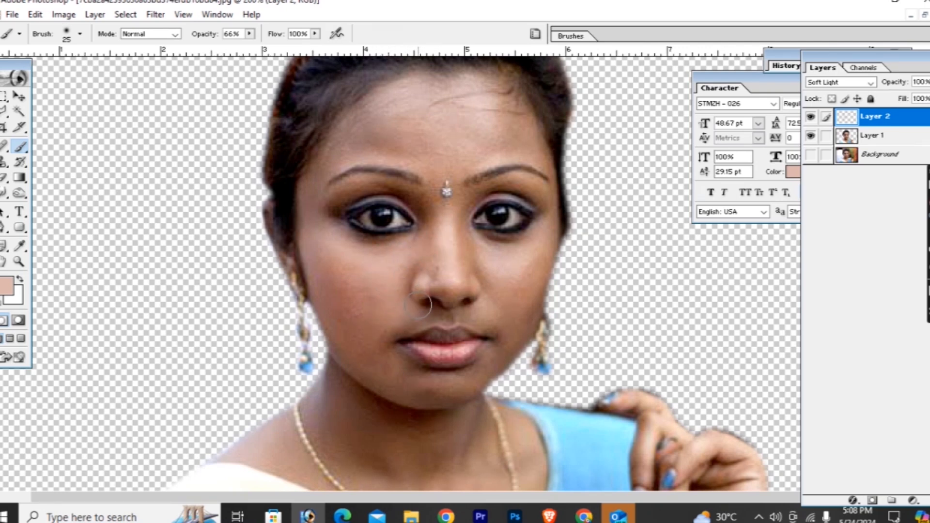
# - Brush light pink over the nose, right-hand cheek and forehead on the Soft Light layer
pyautogui.moveTo(444, 258)
pyautogui.mouseDown()
pyautogui.moveTo(412, 196)
pyautogui.moveTo(357, 190)
pyautogui.moveTo(327, 209)
pyautogui.moveTo(364, 357)
pyautogui.moveTo(430, 401)
pyautogui.moveTo(406, 367)
pyautogui.moveTo(476, 376)
pyautogui.moveTo(507, 333)
pyautogui.moveTo(492, 308)
pyautogui.moveTo(424, 311)
pyautogui.moveTo(387, 326)
pyautogui.moveTo(473, 314)
pyautogui.moveTo(515, 297)
pyautogui.moveTo(460, 239)
pyautogui.moveTo(445, 290)
pyautogui.moveTo(436, 212)
pyautogui.moveTo(406, 192)
pyautogui.moveTo(453, 231)
pyautogui.moveTo(468, 196)
pyautogui.moveTo(512, 182)
pyautogui.moveTo(535, 190)
pyautogui.moveTo(548, 200)
pyautogui.moveTo(516, 250)
pyautogui.moveTo(476, 247)
pyautogui.moveTo(518, 263)
pyautogui.moveTo(538, 243)
pyautogui.moveTo(529, 296)
pyautogui.moveTo(504, 335)
pyautogui.mouseUp()
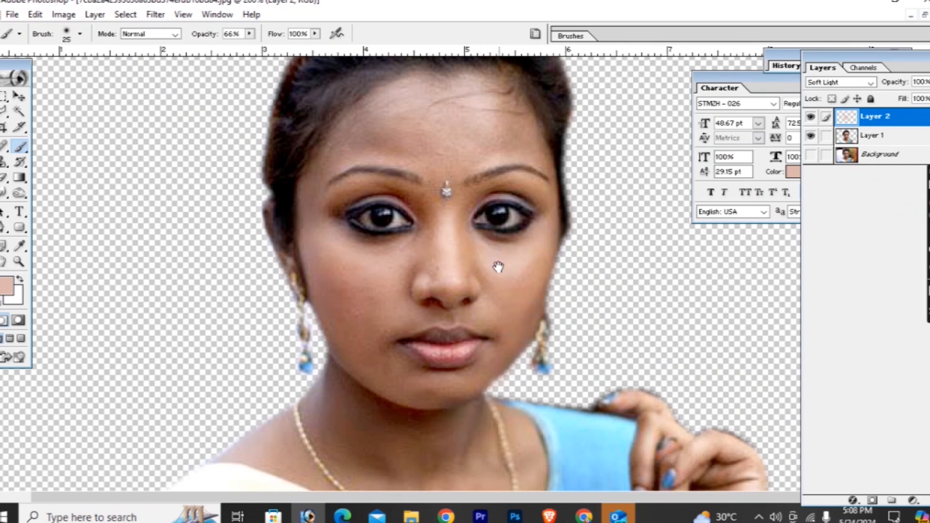
pyautogui.moveTo(498, 267); pyautogui.dragTo(489, 387)
pyautogui.moveTo(422, 263)
pyautogui.mouseDown()
pyautogui.moveTo(321, 279)
pyautogui.moveTo(355, 236)
pyautogui.moveTo(440, 236)
pyautogui.moveTo(417, 253)
pyautogui.moveTo(494, 261)
pyautogui.moveTo(480, 229)
pyautogui.moveTo(523, 252)
pyautogui.moveTo(534, 280)
pyautogui.moveTo(515, 159)
pyautogui.mouseUp()
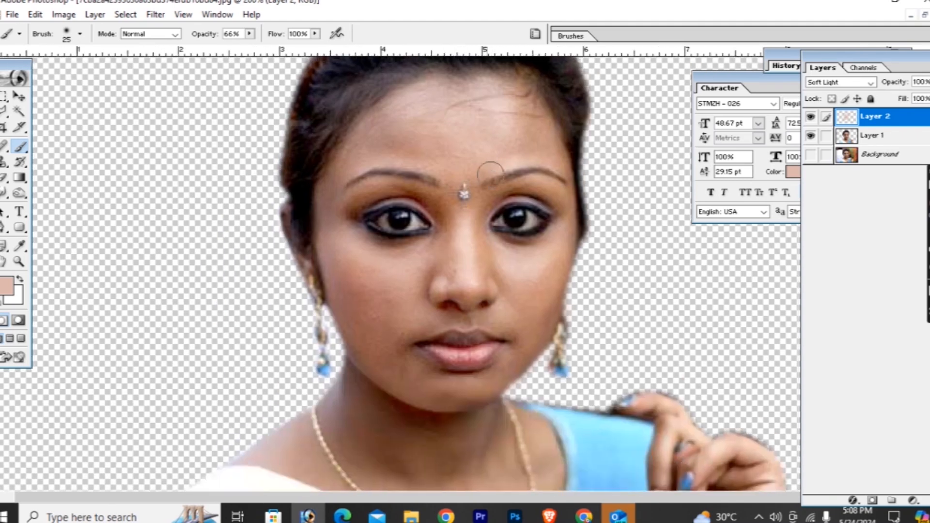
# - Set the brush size to 30 px, even out the remaining facial skin with light pink, and switch to the Move tool
pyautogui.press('[')
pyautogui.press('[')
pyautogui.press(']')
pyautogui.press(']')
pyautogui.moveTo(420, 400)
pyautogui.mouseDown()
pyautogui.moveTo(415, 271)
pyautogui.moveTo(392, 311)
pyautogui.moveTo(467, 303)
pyautogui.moveTo(378, 268)
pyautogui.moveTo(490, 288)
pyautogui.moveTo(399, 333)
pyautogui.moveTo(357, 313)
pyautogui.moveTo(353, 251)
pyautogui.moveTo(432, 322)
pyautogui.moveTo(510, 301)
pyautogui.moveTo(482, 323)
pyautogui.mouseUp()
pyautogui.moveTo(500, 289)
pyautogui.mouseDown()
pyautogui.moveTo(402, 346)
pyautogui.moveTo(345, 339)
pyautogui.moveTo(422, 390)
pyautogui.moveTo(479, 368)
pyautogui.moveTo(490, 402)
pyautogui.moveTo(475, 440)
pyautogui.moveTo(513, 379)
pyautogui.moveTo(537, 309)
pyautogui.moveTo(257, 336)
pyautogui.moveTo(284, 328)
pyautogui.moveTo(321, 354)
pyautogui.mouseUp()
pyautogui.moveTo(434, 264); pyautogui.dragTo(431, 398)
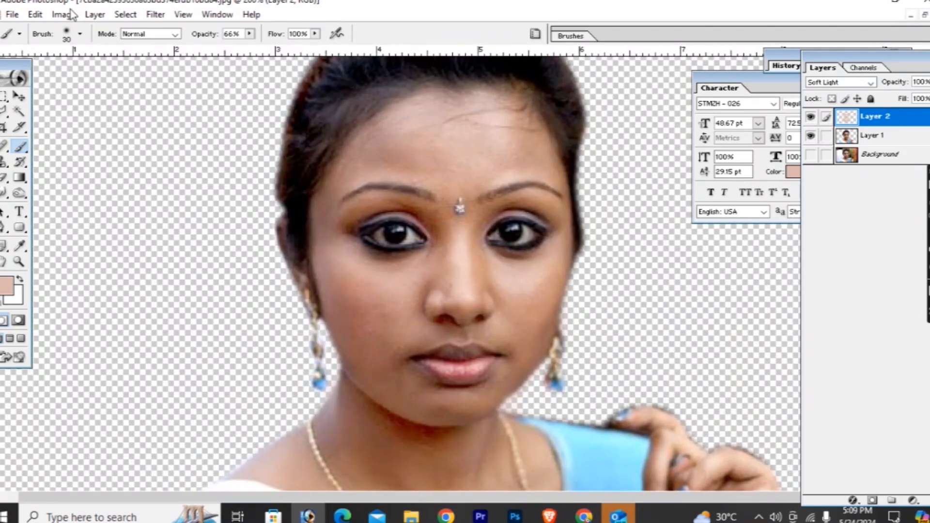
pyautogui.click(19, 97)
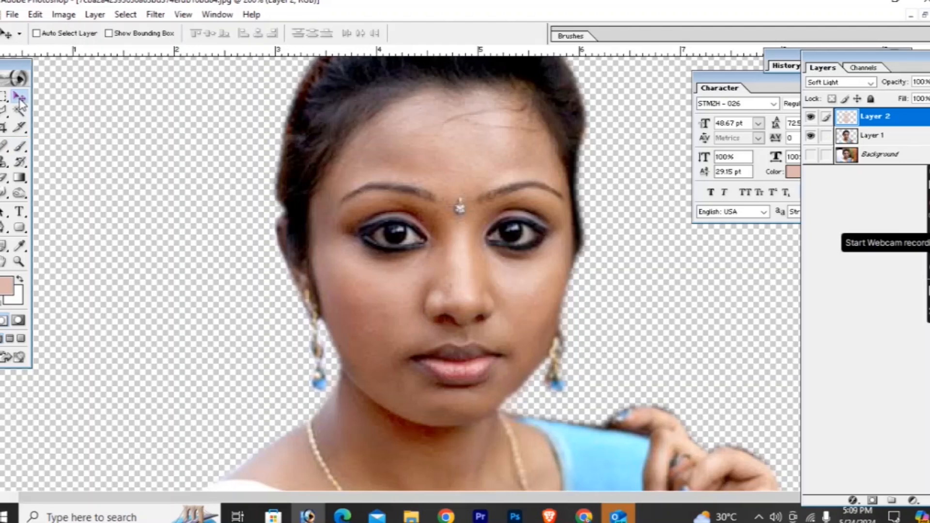
# - Add an empty layer above the skin paint layer and set the foreground colour to bright red (DE2035)
pyautogui.hotkey('ctrl', 'shift', 'n')
pyautogui.press('Return')
pyautogui.moveTo(356, 390); pyautogui.dragTo(355, 273)
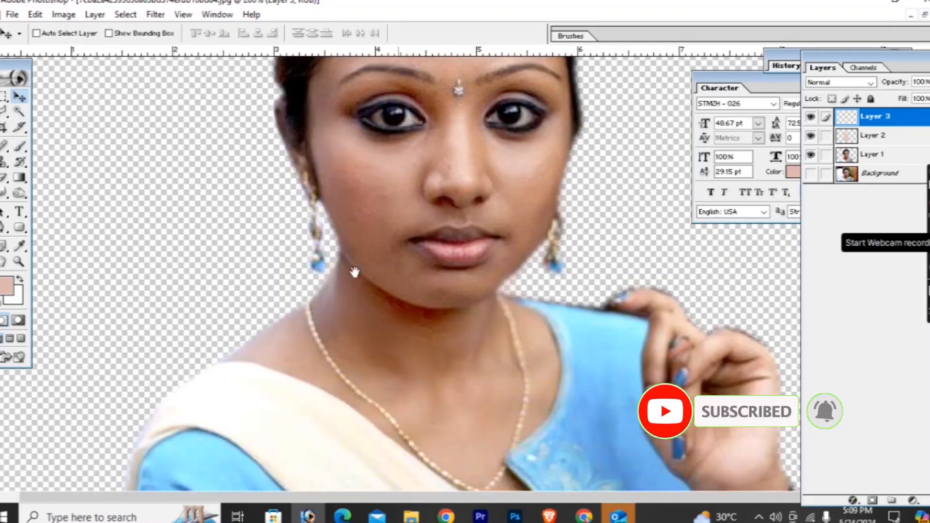
pyautogui.click(14, 144)
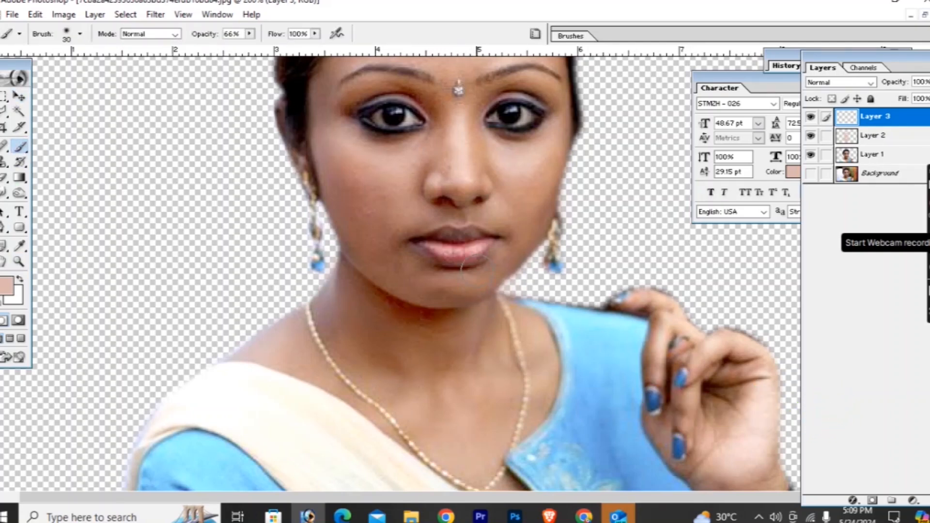
pyautogui.keyDown('alt'); pyautogui.click(449, 241); pyautogui.keyUp('alt')
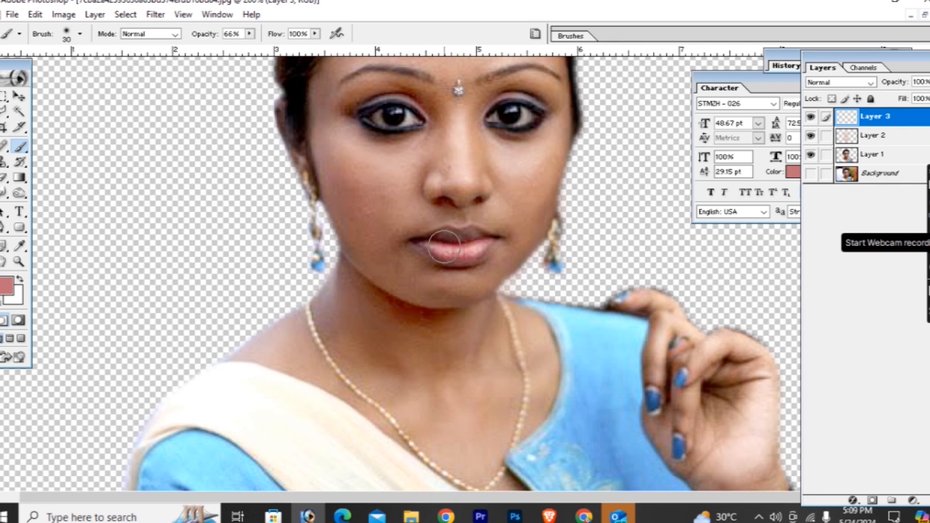
pyautogui.press('i')
pyautogui.click(13, 288)
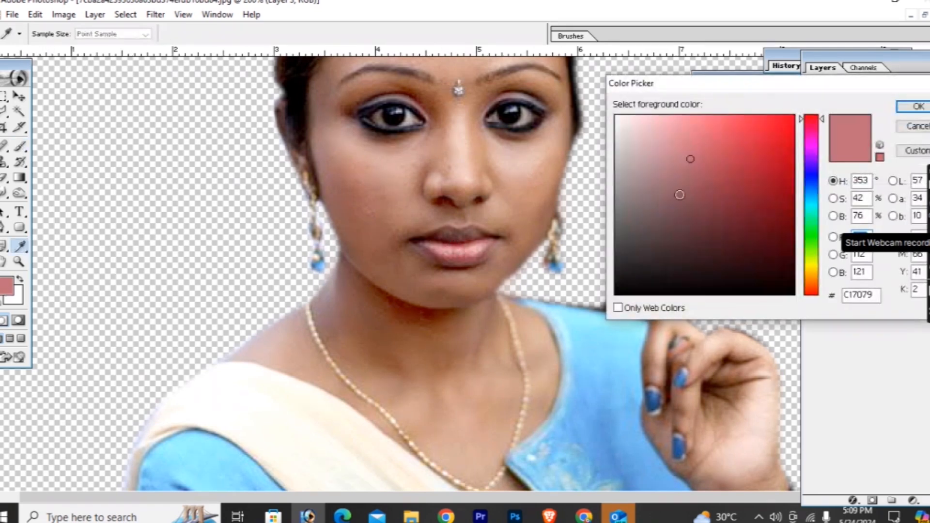
pyautogui.moveTo(724, 154); pyautogui.dragTo(768, 139)
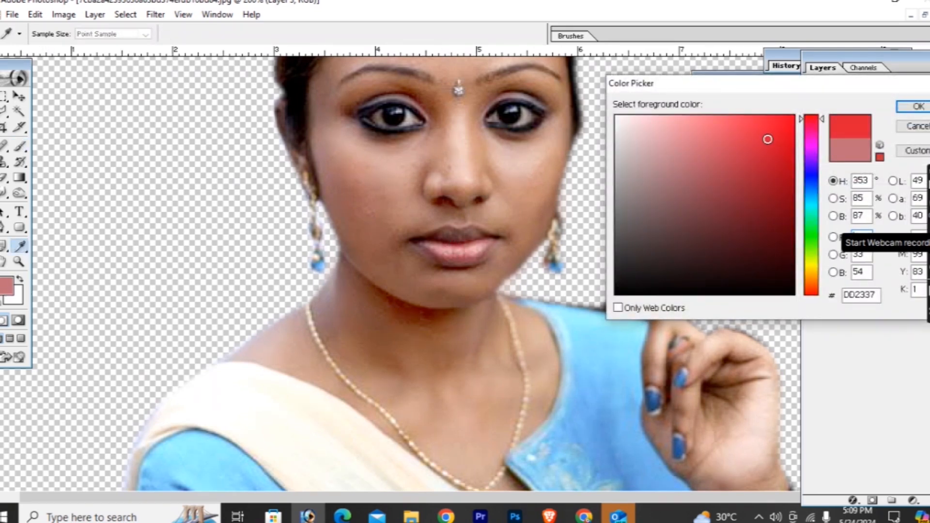
pyautogui.click(923, 111)
# - Set the new lip colour layer's blending mode to Soft Light
pyautogui.hotkey('ctrl', '+')
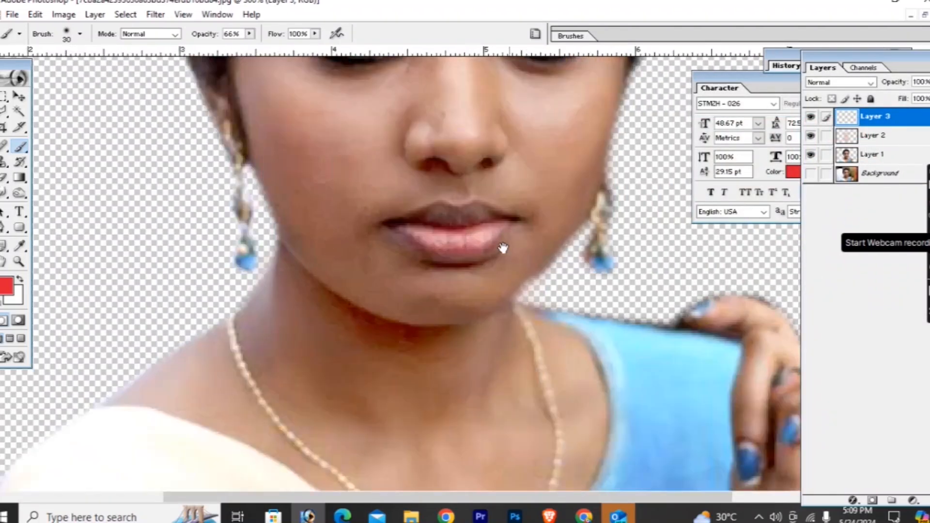
pyautogui.moveTo(503, 248); pyautogui.dragTo(251, 306)
pyautogui.click(867, 83)
pyautogui.click(826, 204)
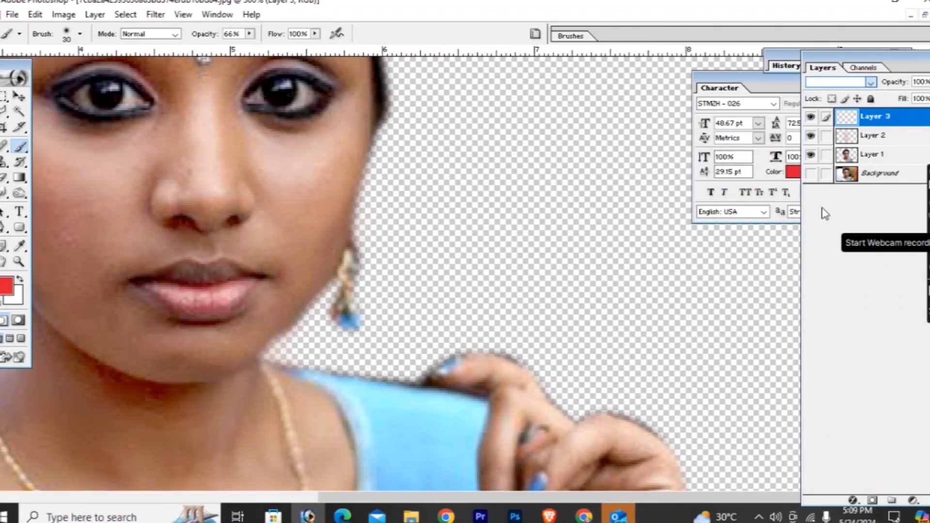
# - Reduce the brush to 10 px and 8 px and paint both lips red out to their corners
pyautogui.moveTo(163, 277); pyautogui.dragTo(452, 261)
pyautogui.press('[')
pyautogui.press('[')
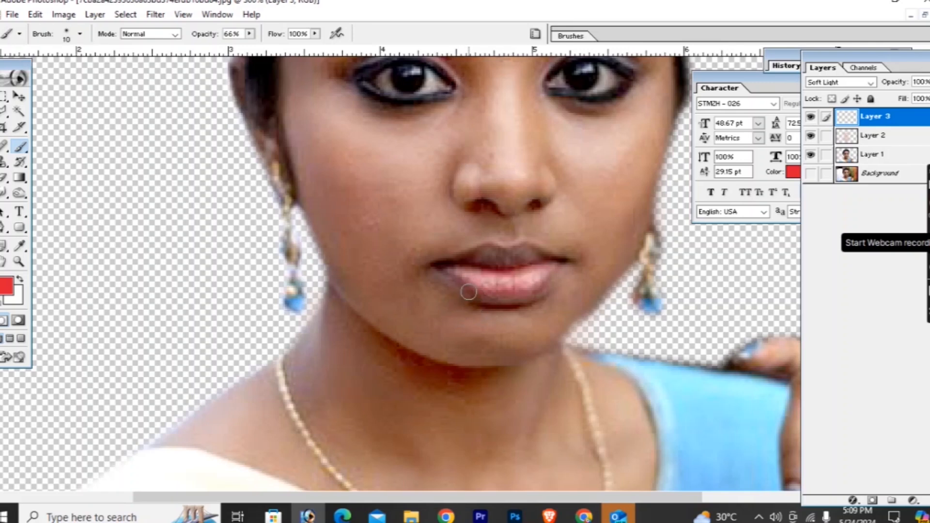
pyautogui.moveTo(487, 290)
pyautogui.mouseDown()
pyautogui.moveTo(552, 265)
pyautogui.moveTo(466, 277)
pyautogui.mouseUp()
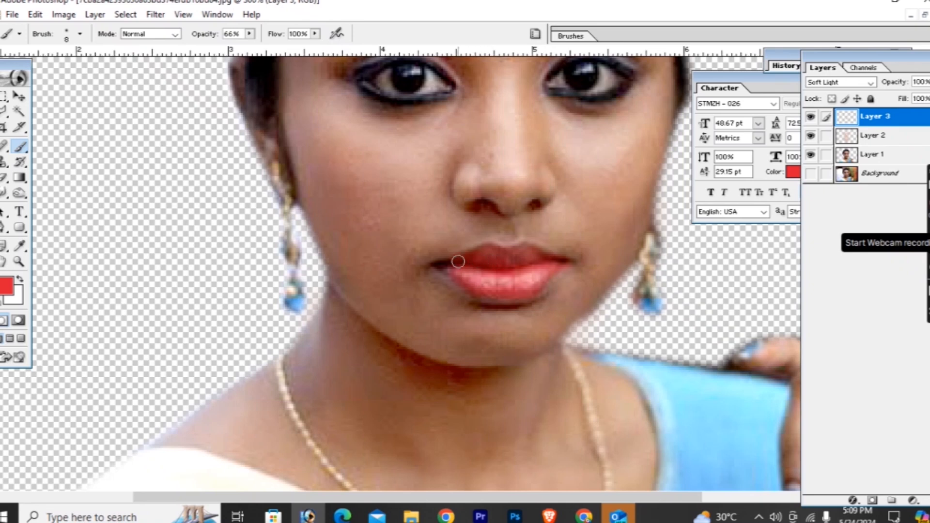
pyautogui.moveTo(572, 263); pyautogui.dragTo(565, 263)
pyautogui.hotkey('ctrl', '-')
pyautogui.hotkey('ctrl', '-')
pyautogui.hotkey('ctrl', '-')
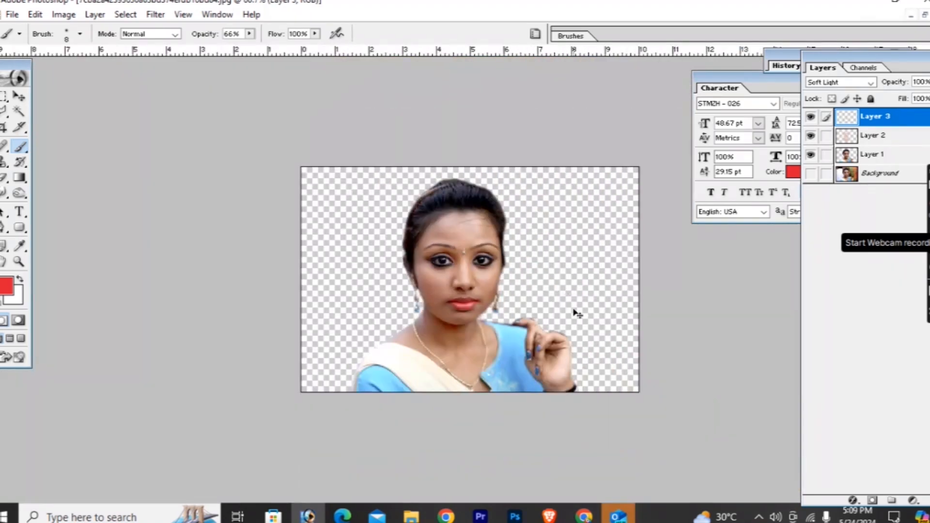
# - Clean up the red paint around the lip edges with a 9 px Eraser and return to the Brush
pyautogui.hotkey('ctrl', '+')
pyautogui.hotkey('ctrl', '+')
pyautogui.hotkey('ctrl', '+')
pyautogui.moveTo(464, 343); pyautogui.dragTo(458, 249)
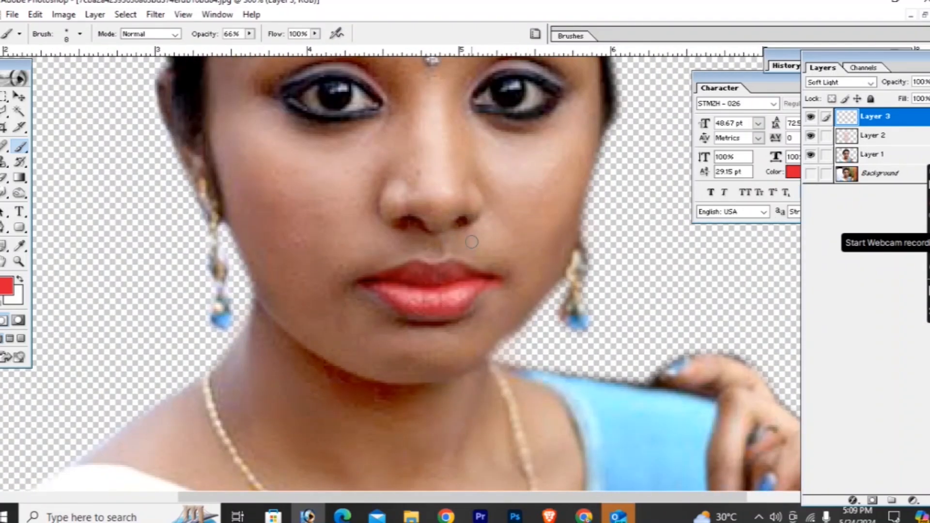
pyautogui.press('e')
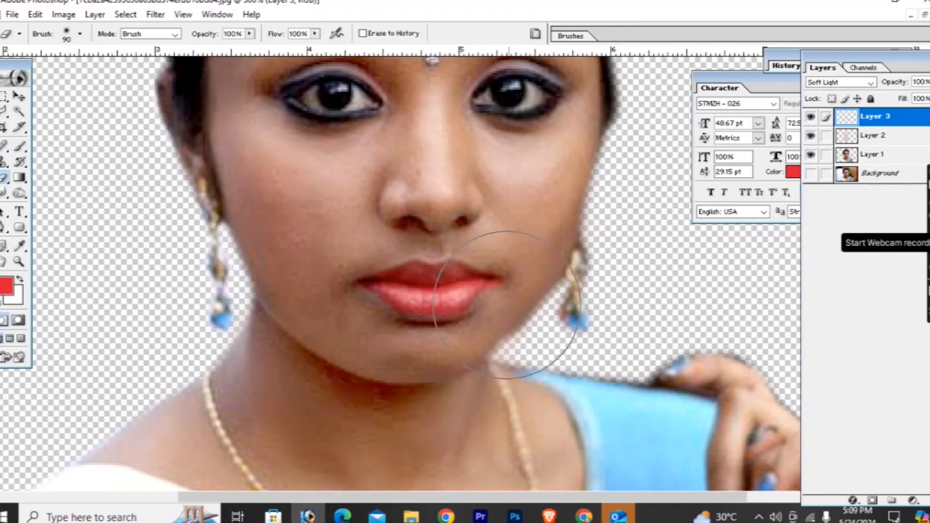
pyautogui.press('[')
pyautogui.press('[')
pyautogui.press('[')
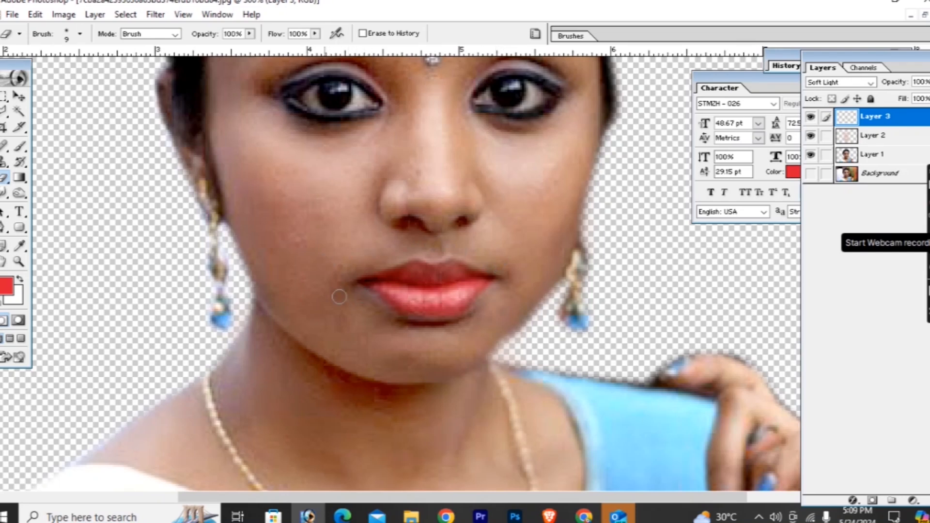
pyautogui.press('b')
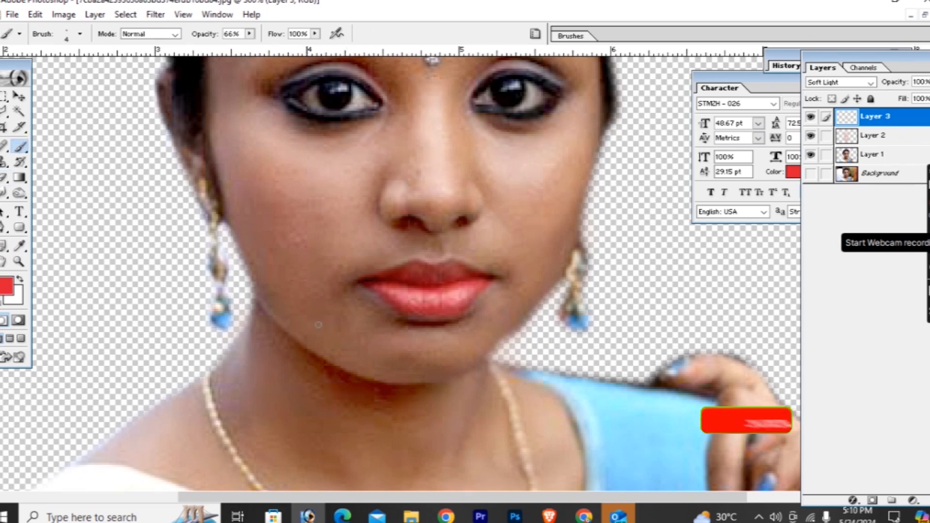
# - Examine the portrait at several magnifications and compare it with the skin and lip paint layers hidden and shown
pyautogui.hotkey('ctrl', '-')
pyautogui.hotkey('ctrl', '-')
pyautogui.hotkey('ctrl', '-')
pyautogui.hotkey('ctrl', '-')
pyautogui.hotkey('ctrl', '+')
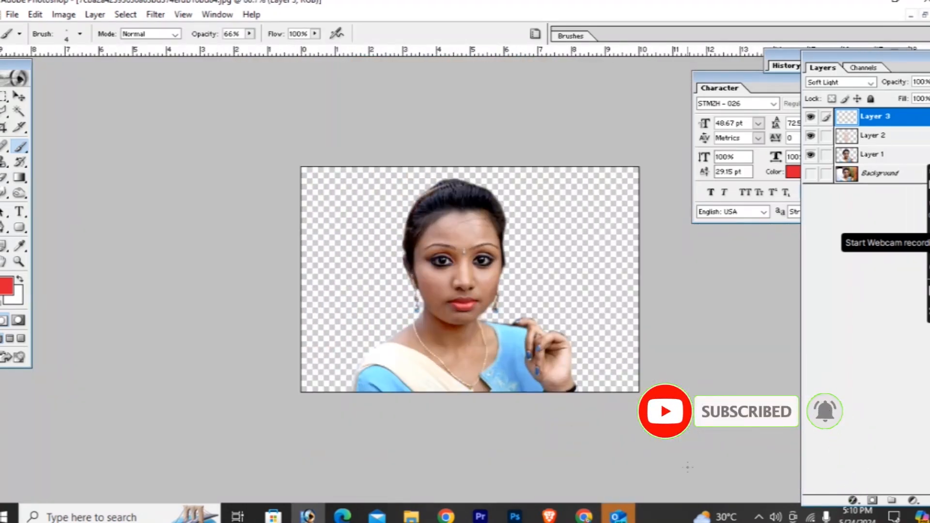
pyautogui.hotkey('ctrl', '+')
pyautogui.hotkey('ctrl', '+')
pyautogui.hotkey('ctrl', '-')
pyautogui.hotkey('ctrl', '+')
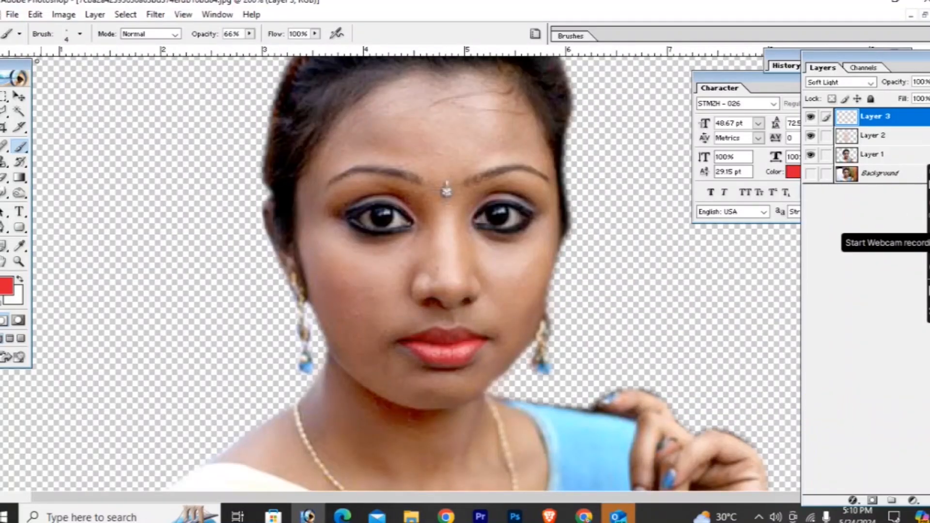
pyautogui.click(19, 96)
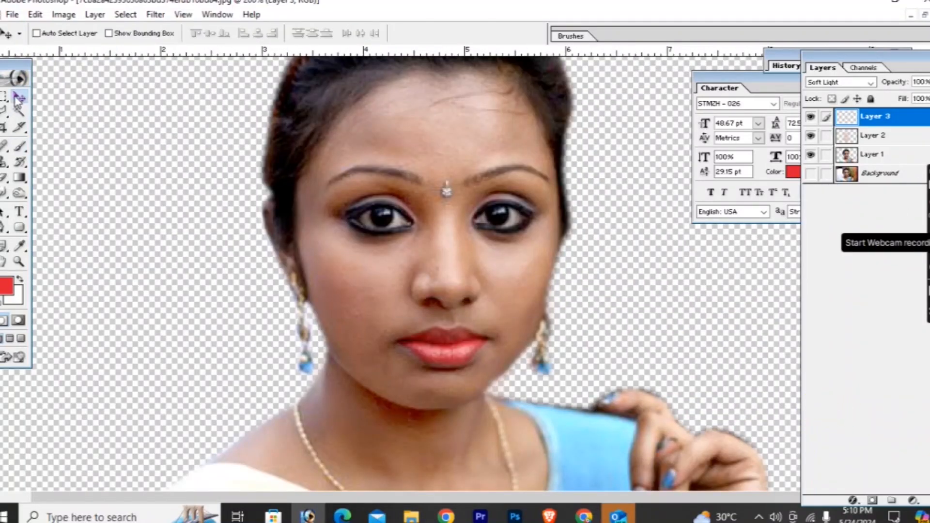
pyautogui.click(811, 136)
pyautogui.click(812, 117)
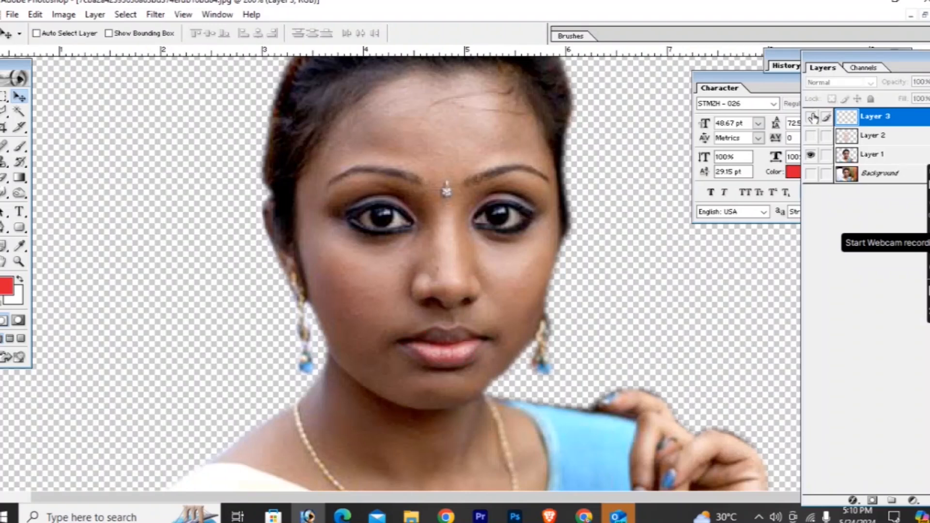
pyautogui.hotkey('ctrl', '-')
pyautogui.hotkey('ctrl', '-')
pyautogui.click(812, 117)
pyautogui.click(812, 136)
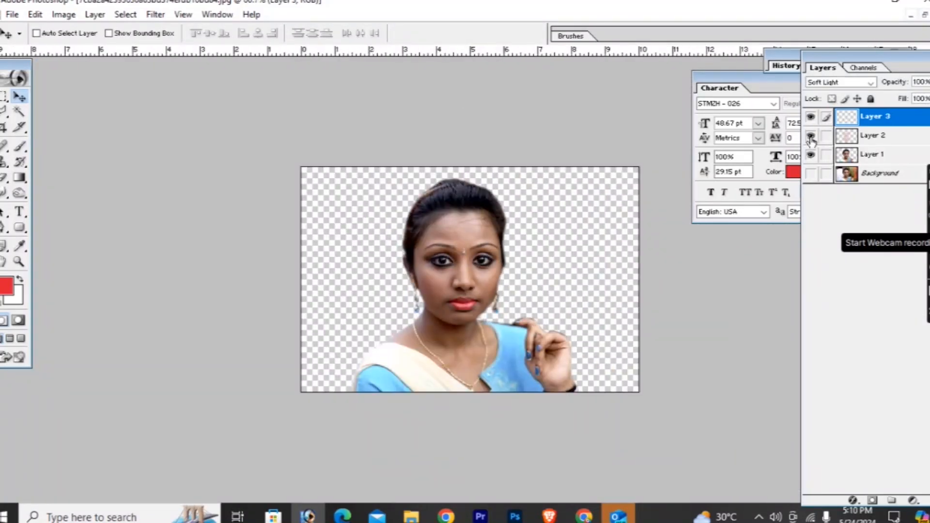
pyautogui.hotkey('ctrl', '+')
pyautogui.hotkey('ctrl', '+')
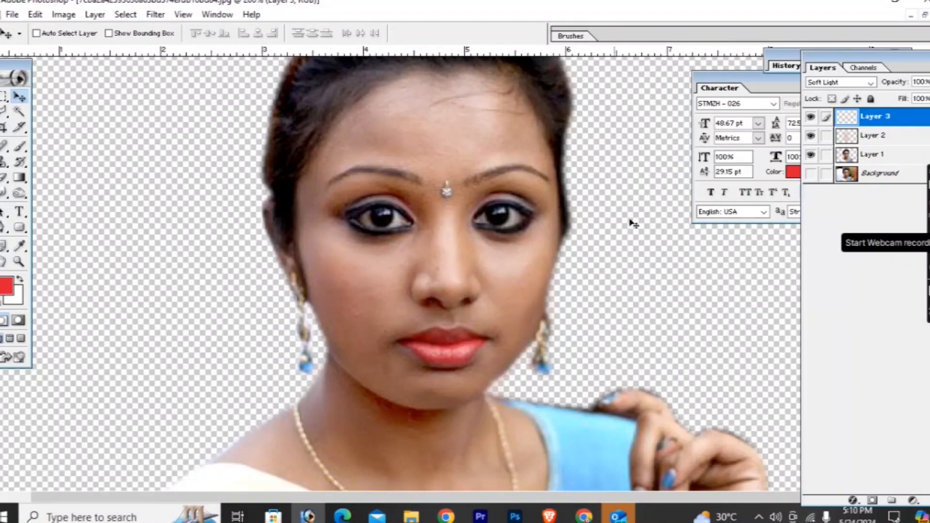
# - Add an empty layer directly above the skin paint layer, beneath the lip colour layer
pyautogui.hotkey('ctrl', '-')
pyautogui.click(882, 141)
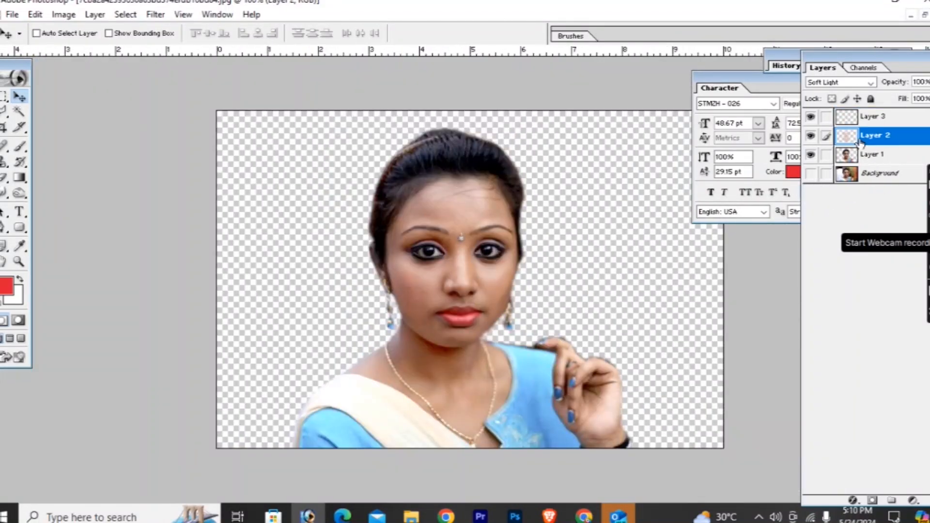
pyautogui.hotkey('ctrl', '+')
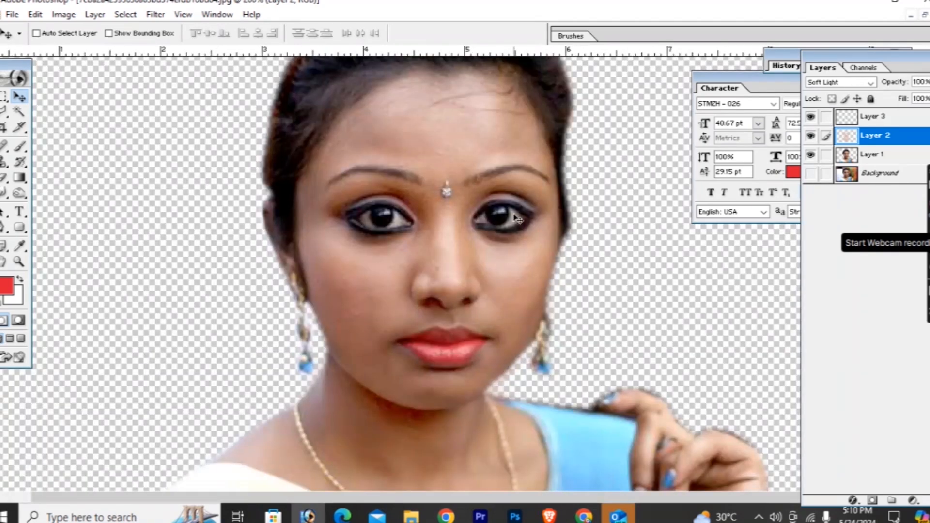
pyautogui.hotkey('ctrl', '-')
pyautogui.hotkey('ctrl', '-')
pyautogui.hotkey('ctrl', '+')
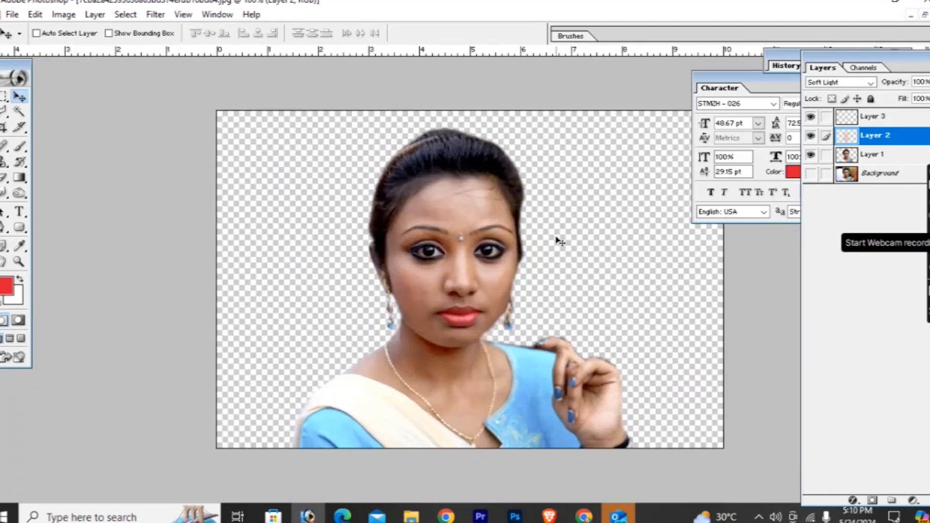
pyautogui.hotkey('ctrl', '+')
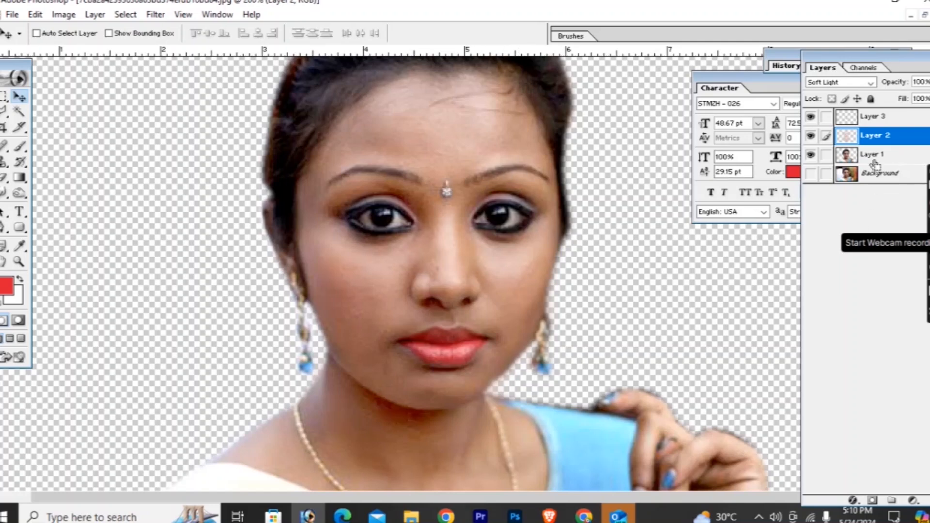
pyautogui.hotkey('ctrl', 'shift', 'n')
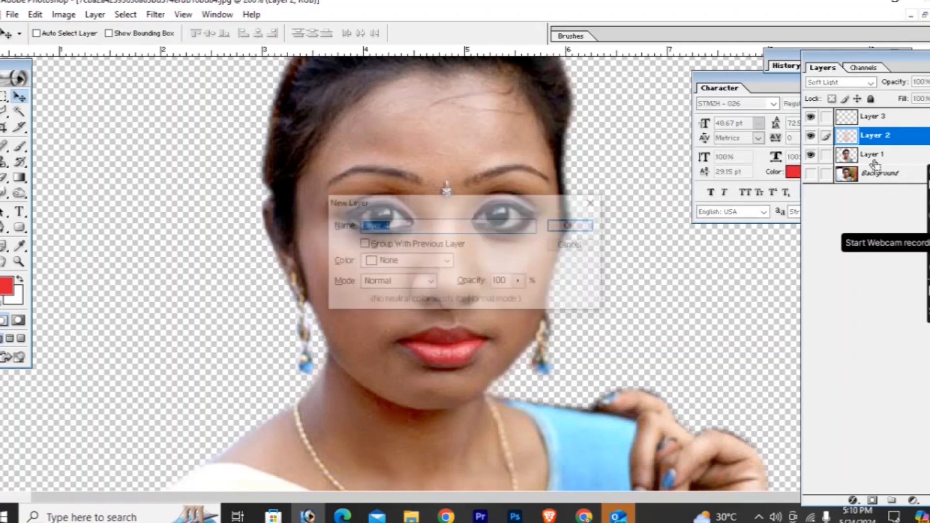
pyautogui.click(573, 226)
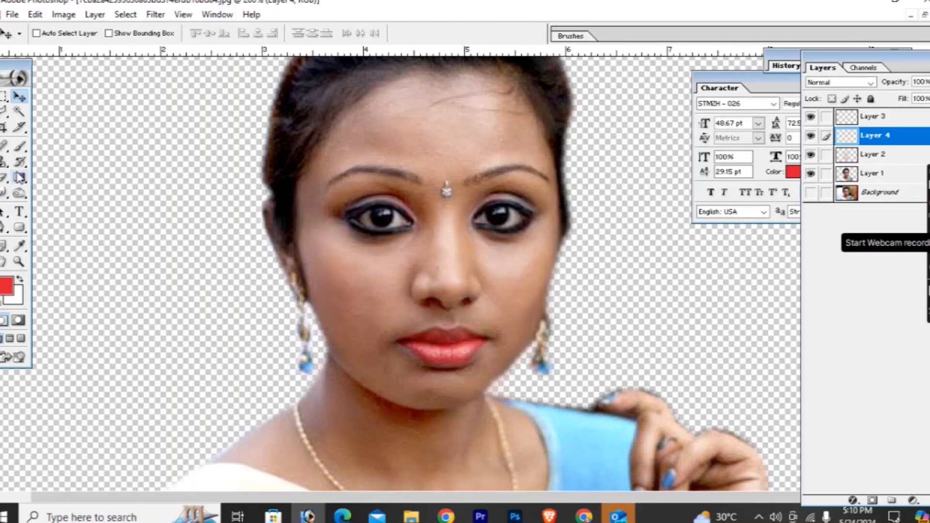
# - Set the new layer's blending mode to Soft Light and choose a near-black foreground colour for the Brush
pyautogui.press('b')
pyautogui.click(832, 84)
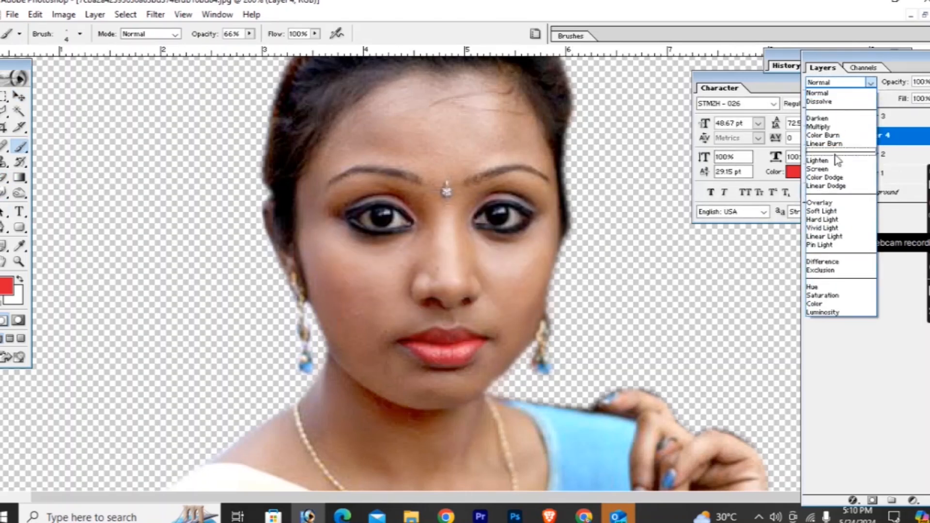
pyautogui.click(824, 209)
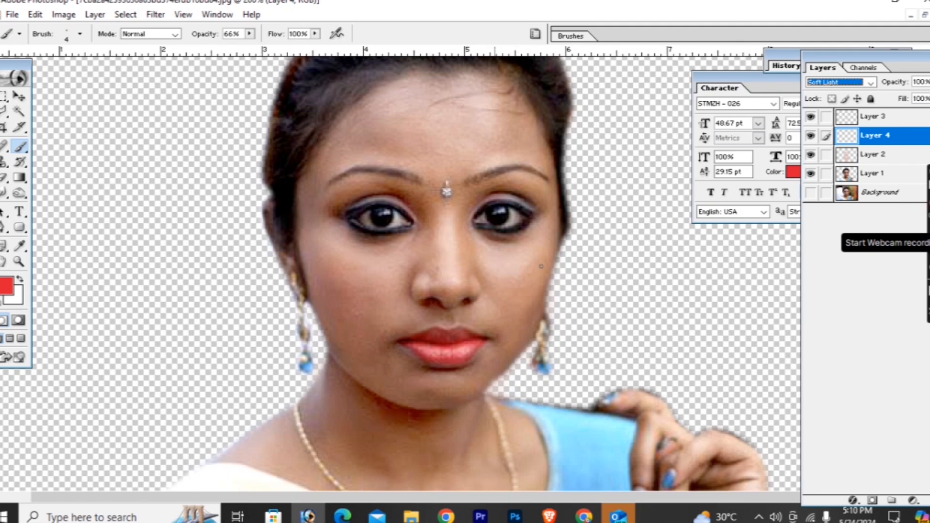
pyautogui.press('d')
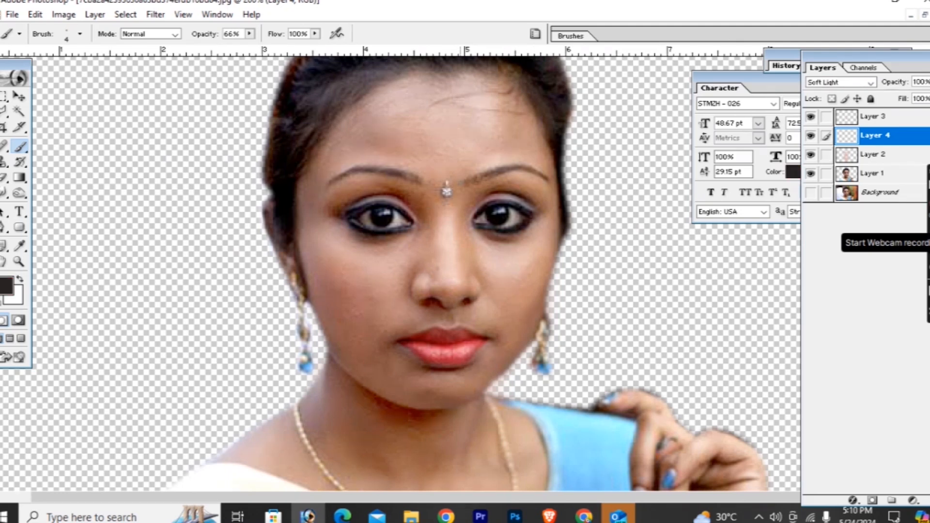
# - Darken both eyebrows with near-black strokes, using a brush size of 6 px for the left-hand one
pyautogui.hotkey('ctrl', '+')
pyautogui.press('space')
pyautogui.moveTo(464, 177); pyautogui.dragTo(356, 254)
pyautogui.moveTo(367, 212)
pyautogui.mouseDown()
pyautogui.moveTo(442, 189)
pyautogui.moveTo(468, 202)
pyautogui.mouseUp()
pyautogui.press('[')
pyautogui.press('[')
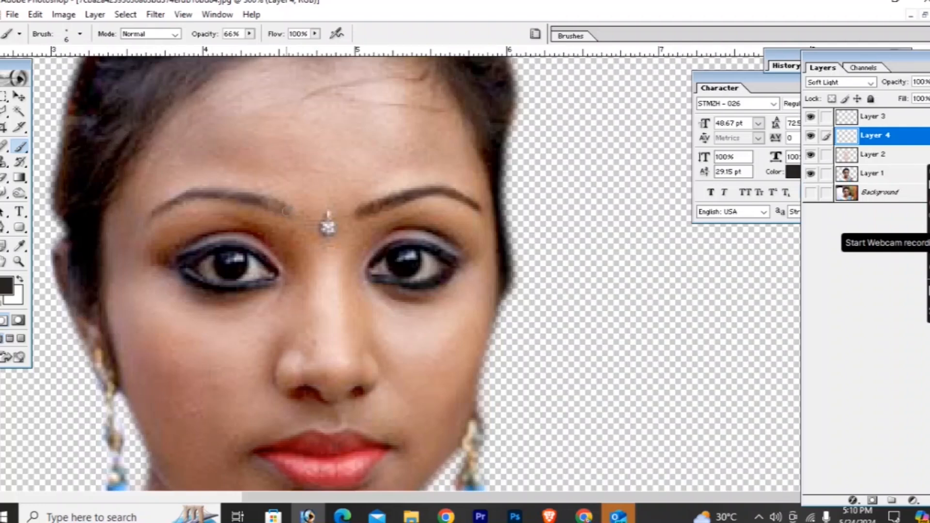
pyautogui.moveTo(281, 210)
pyautogui.mouseDown()
pyautogui.moveTo(195, 193)
pyautogui.moveTo(149, 216)
pyautogui.mouseUp()
pyautogui.hotkey('ctrl', '-')
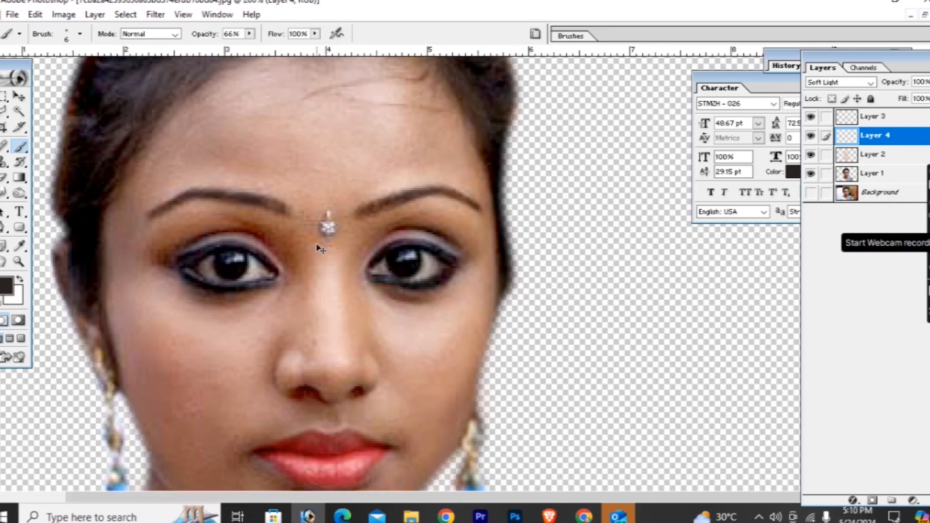
# - Touch up the inner and outer ends of the right-hand eyebrow with dark strokes and check the whole portrait
pyautogui.hotkey('ctrl', '-')
pyautogui.hotkey('ctrl', '-')
pyautogui.hotkey('ctrl', '+')
pyautogui.hotkey('ctrl', '+')
pyautogui.hotkey('ctrl', '+')
pyautogui.moveTo(385, 199)
pyautogui.mouseDown()
pyautogui.moveTo(353, 174)
pyautogui.moveTo(312, 174)
pyautogui.moveTo(275, 189)
pyautogui.moveTo(342, 213)
pyautogui.moveTo(382, 207)
pyautogui.mouseUp()
pyautogui.moveTo(480, 191)
pyautogui.mouseDown()
pyautogui.moveTo(490, 178)
pyautogui.moveTo(531, 167)
pyautogui.moveTo(568, 183)
pyautogui.moveTo(525, 208)
pyautogui.moveTo(481, 202)
pyautogui.mouseUp()
pyautogui.hotkey('ctrl', '-')
pyautogui.hotkey('ctrl', '-')
pyautogui.hotkey('ctrl', '-')
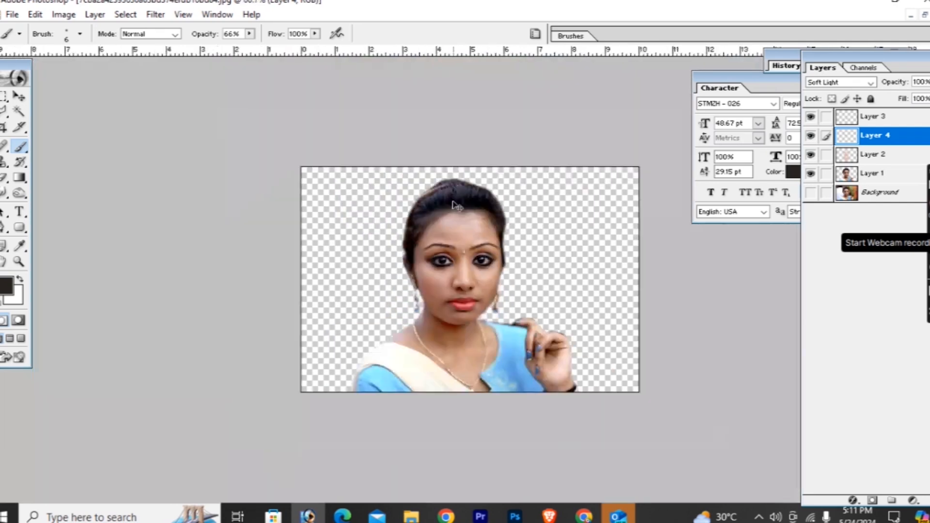
pyautogui.hotkey('ctrl', '+')
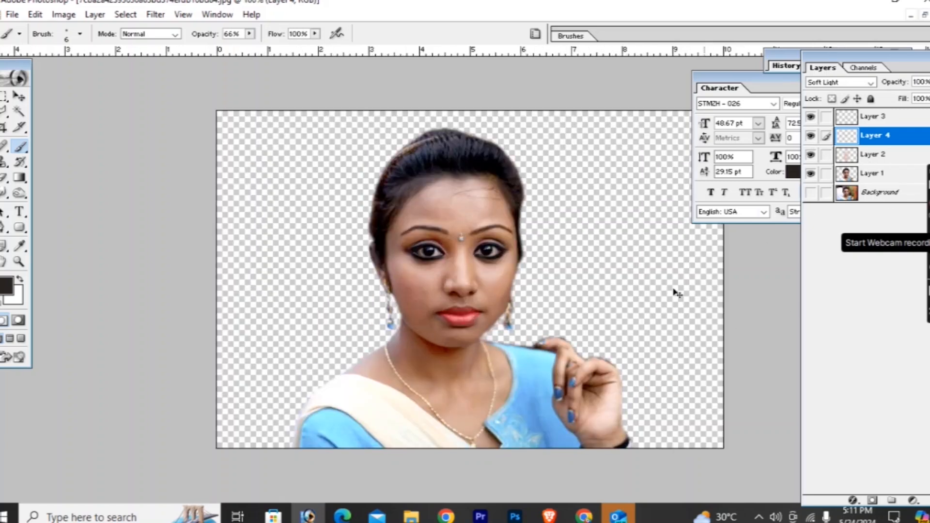
pyautogui.hotkey('ctrl', '+')
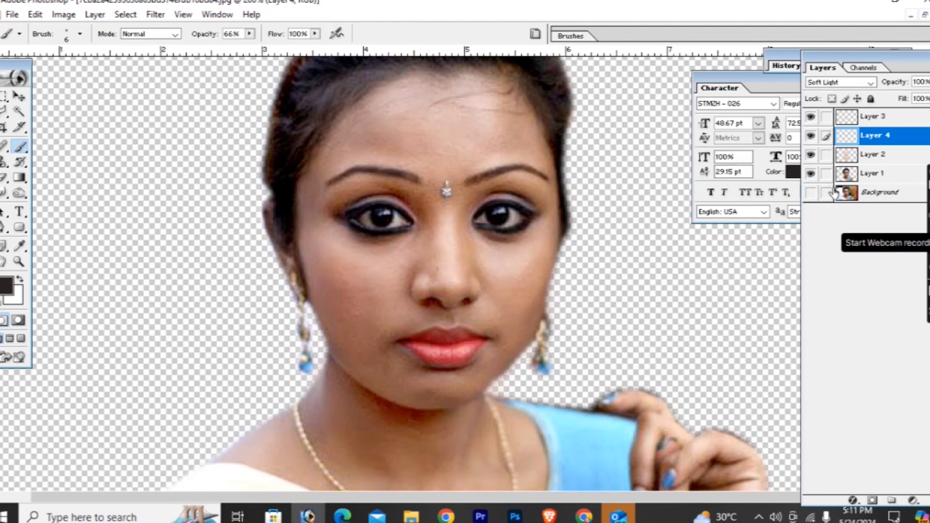
# - Add an empty layer above the eyebrow layer, sample light pink from the lower lip and enlarge the brush to 40 px
pyautogui.hotkey('ctrl', 'shift', 'n')
pyautogui.press('Return')
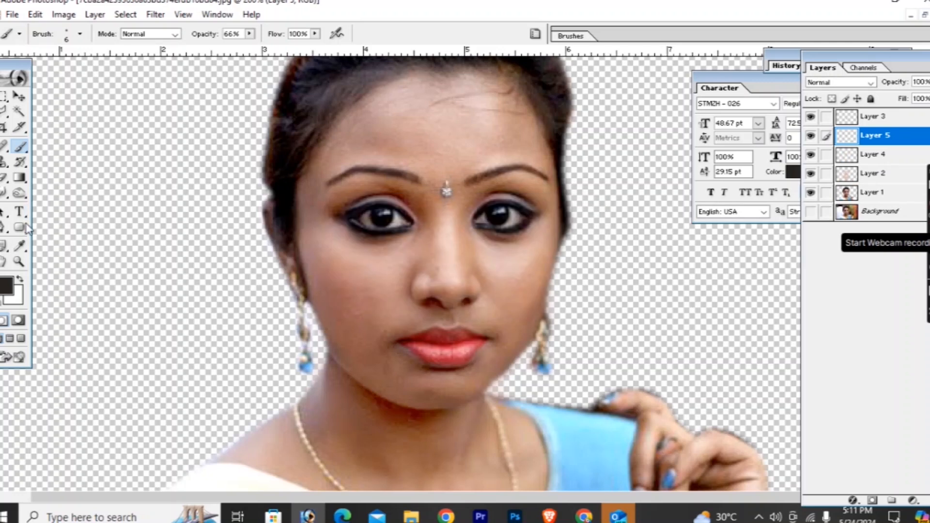
pyautogui.keyDown('alt'); pyautogui.click(456, 347); pyautogui.keyUp('alt')
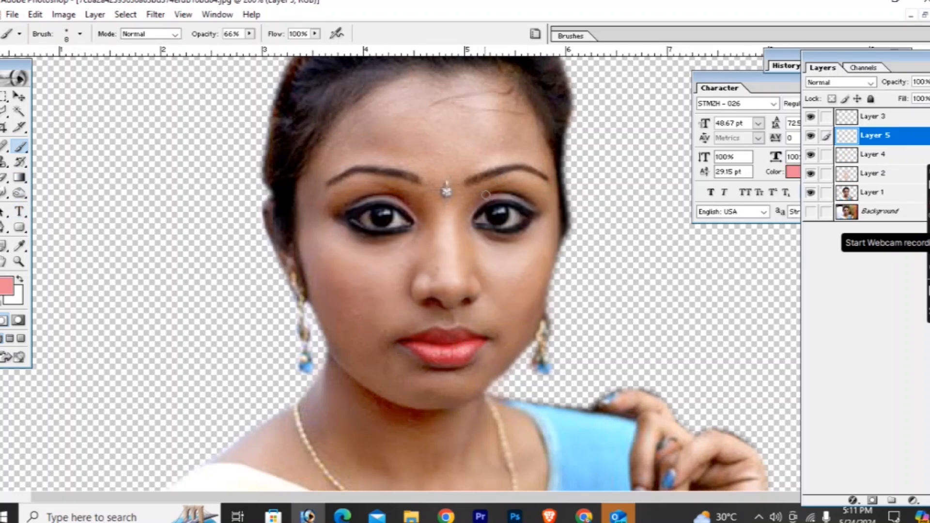
pyautogui.press(']')
pyautogui.press(']')
pyautogui.press(']')
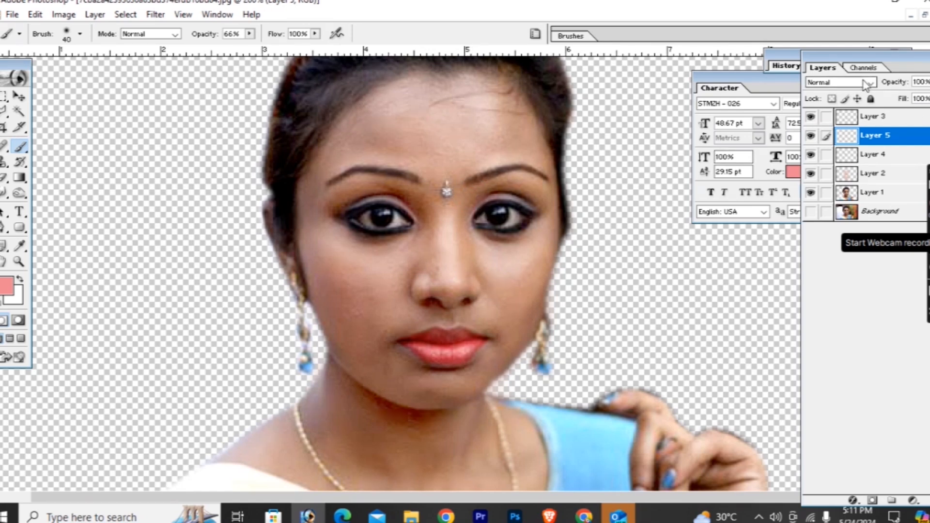
# - Set the new layer to Soft Light blending at 55% opacity
pyautogui.click(843, 83)
pyautogui.click(822, 212)
pyautogui.click(929, 82)
pyautogui.moveTo(929, 96); pyautogui.dragTo(901, 97)
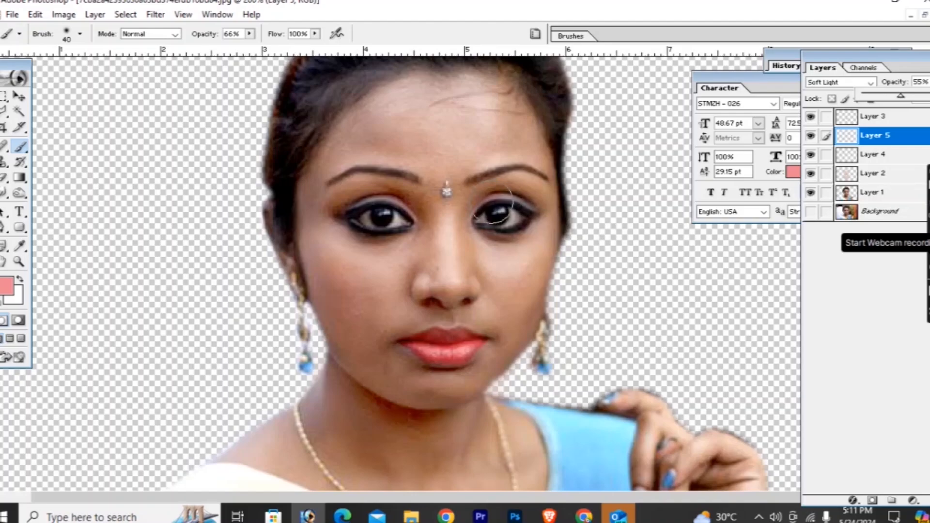